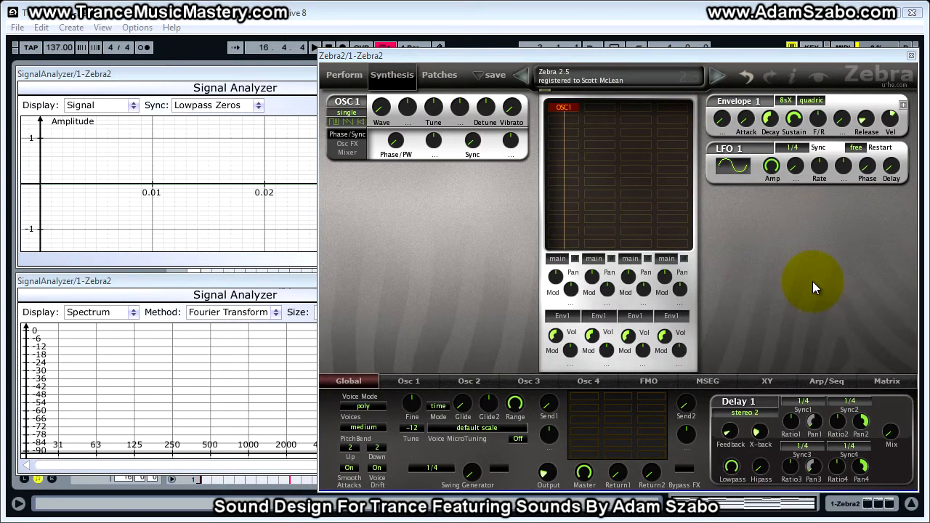
Switch oscillator 1 to quad mode and raise its detune to 17.00 during playback
click(345, 114)
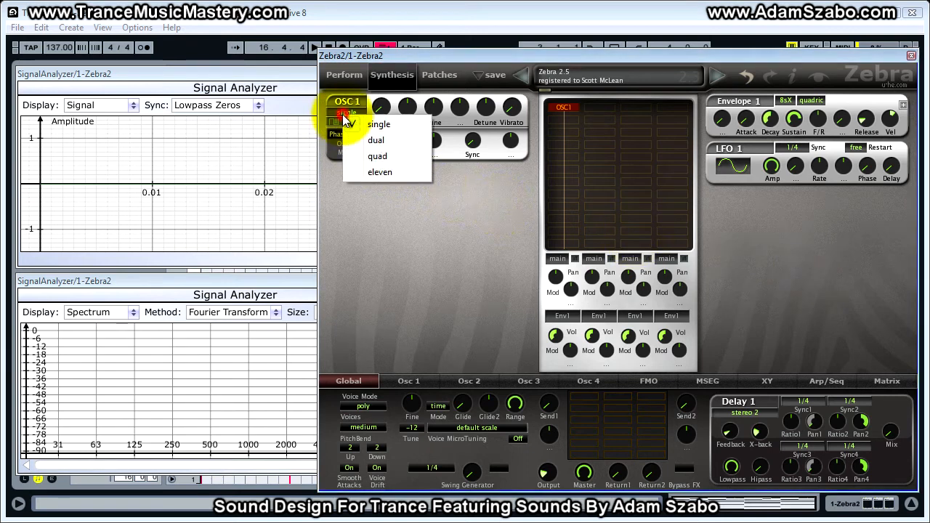
click(389, 156)
mouse_move(485, 116)
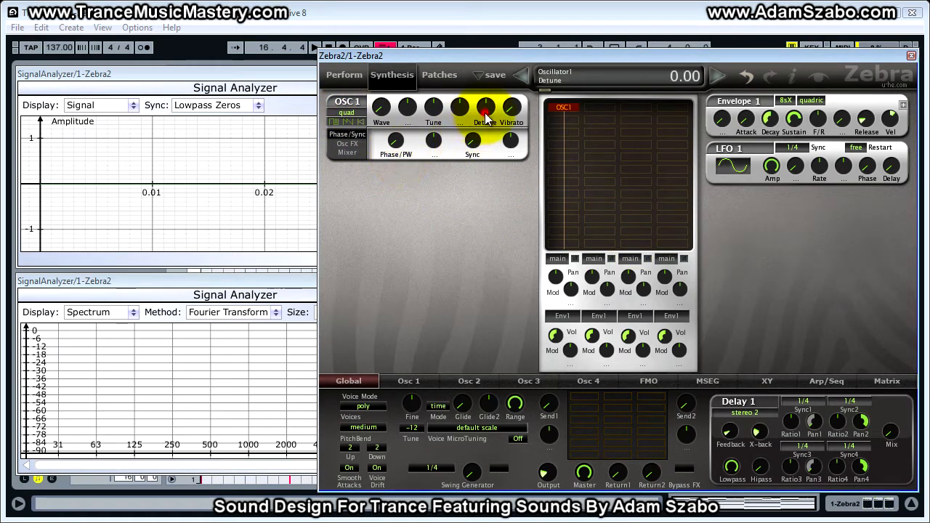
key(space)
drag(486, 119, 487, 94)
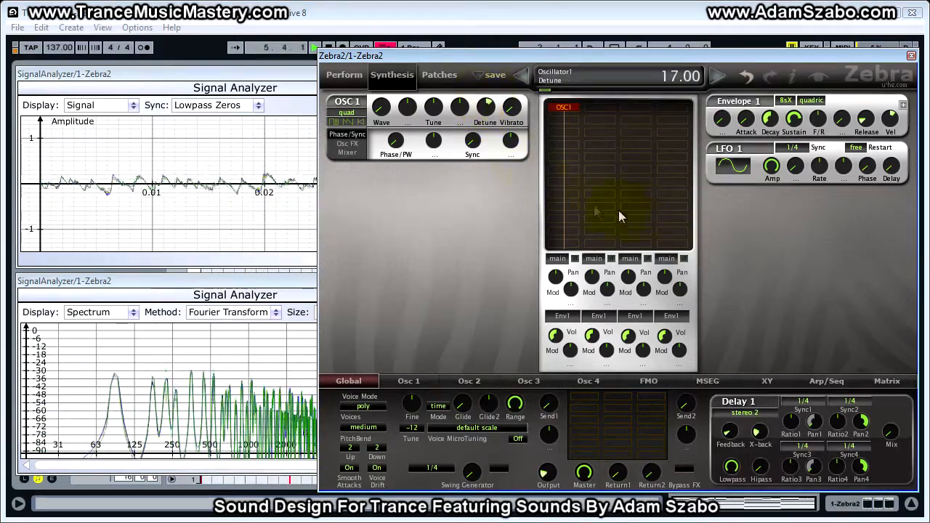
Assign Brilliance to oscillator 1's second Osc FX slot and raise its amount slightly
click(348, 144)
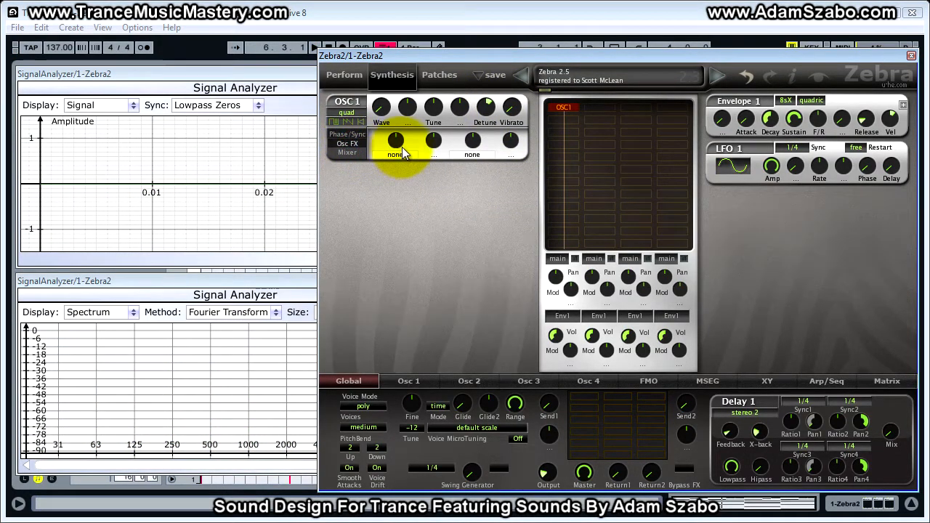
click(475, 144)
drag(473, 154, 475, 148)
click(474, 143)
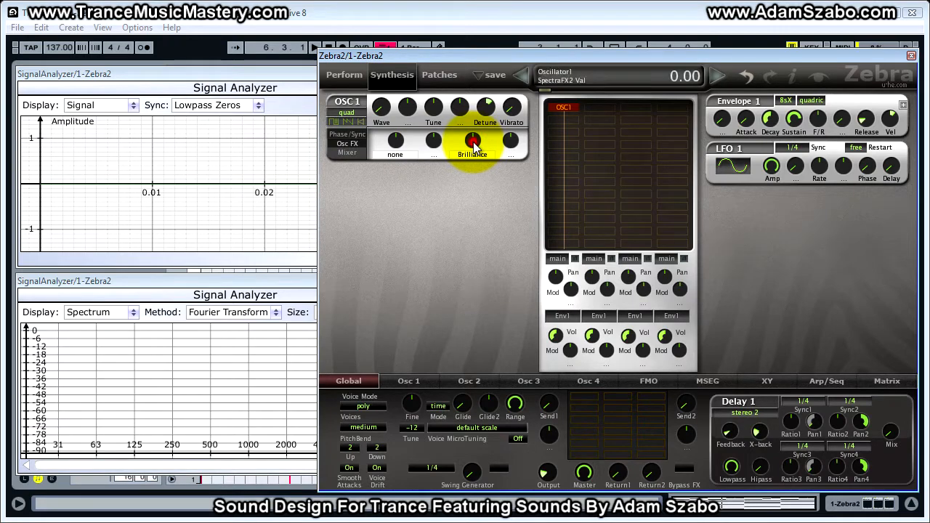
drag(473, 143, 473, 135)
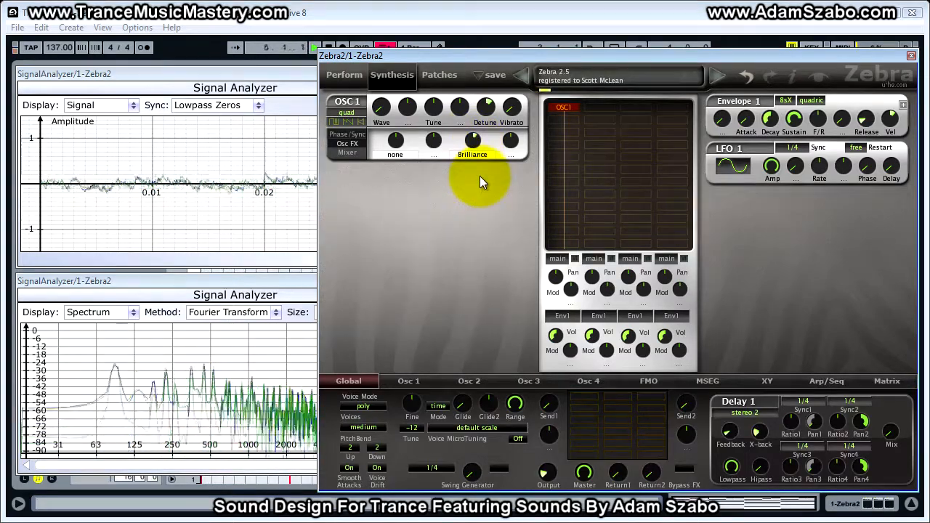
Set oscillator 1's stereo width to maximum in its mixer settings
click(347, 152)
mouse_move(513, 149)
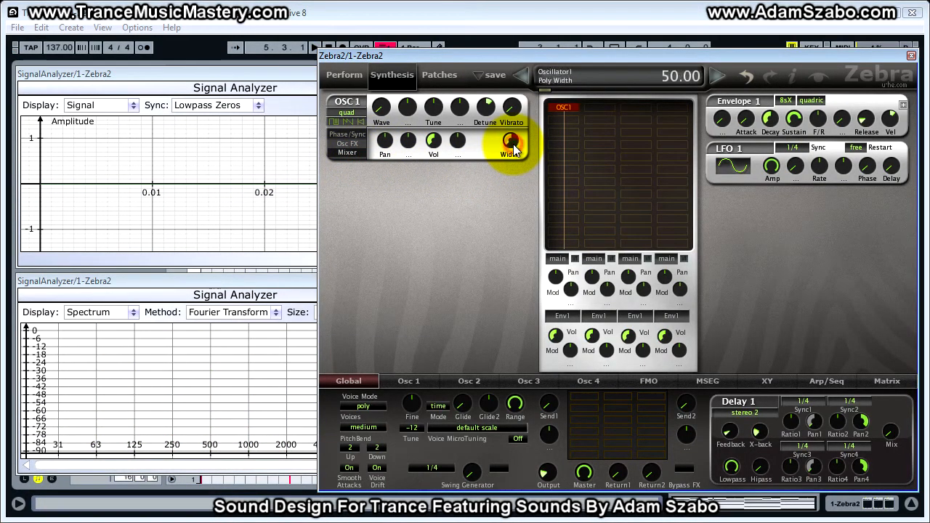
drag(513, 149, 511, 48)
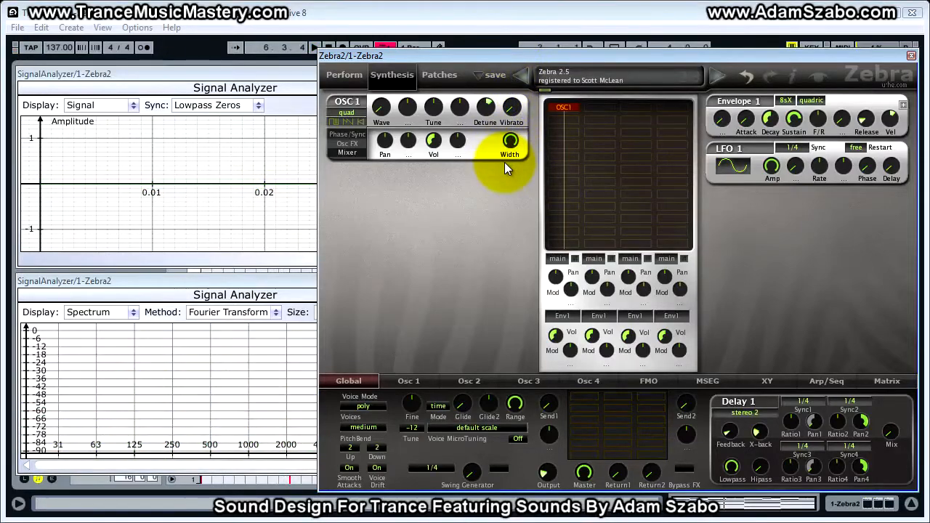
Add a second oscillator below OSC1 in quad mode and raise its detune above oscillator 1's setting during playback
click(564, 123)
click(576, 127)
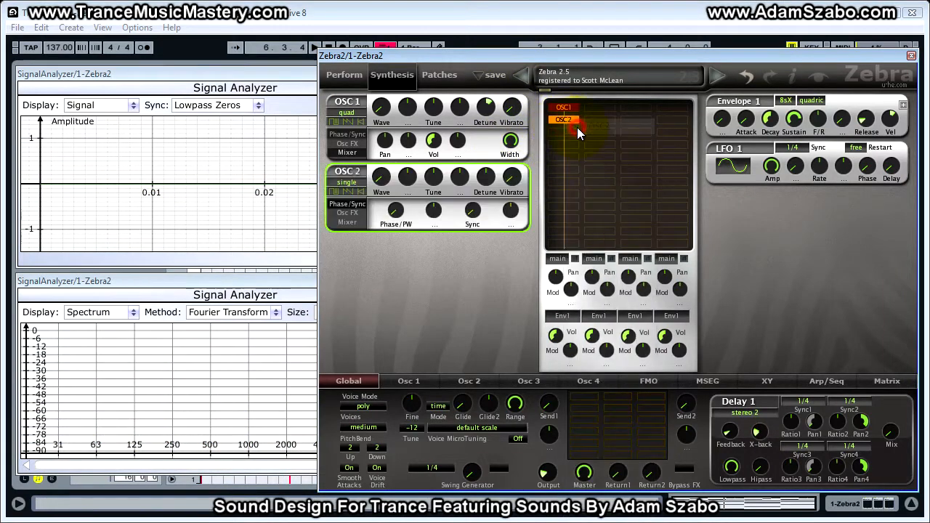
click(356, 181)
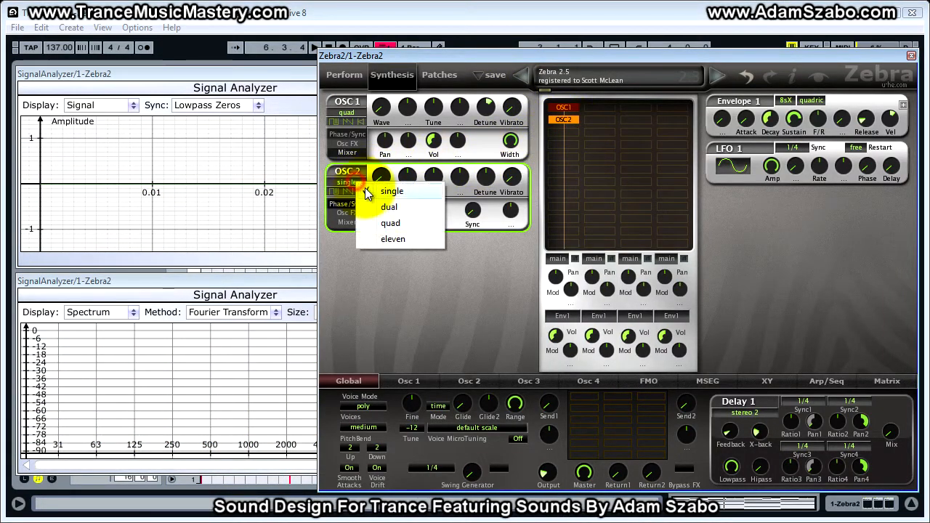
click(378, 223)
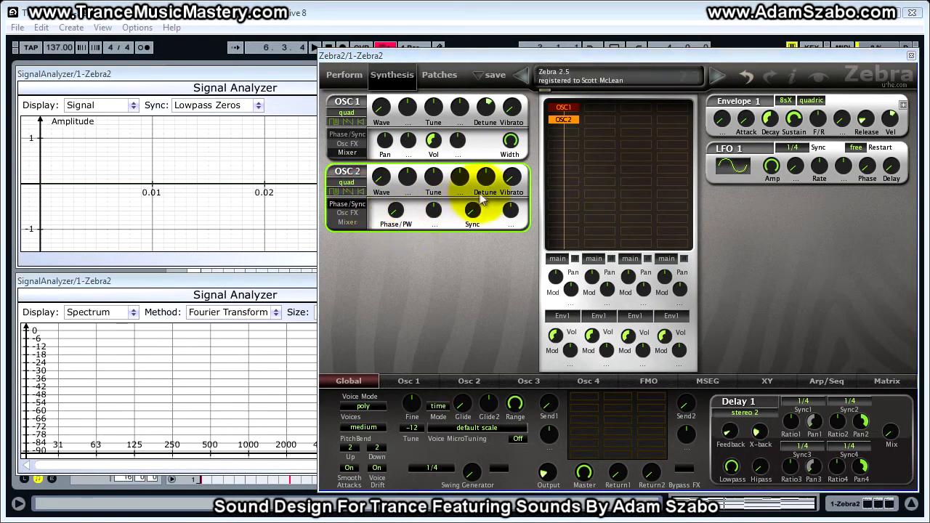
key(space)
drag(488, 177, 487, 133)
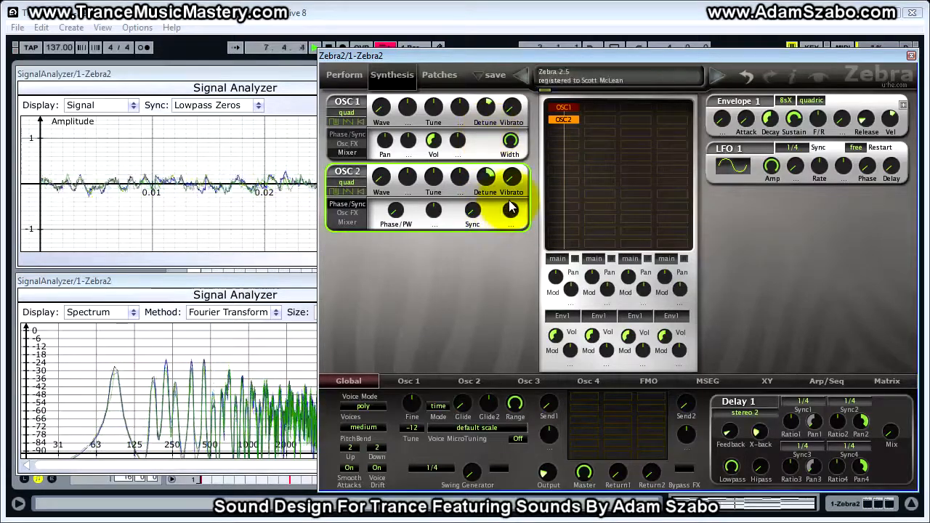
Set oscillator 2's stereo width to maximum in its mixer settings
click(352, 213)
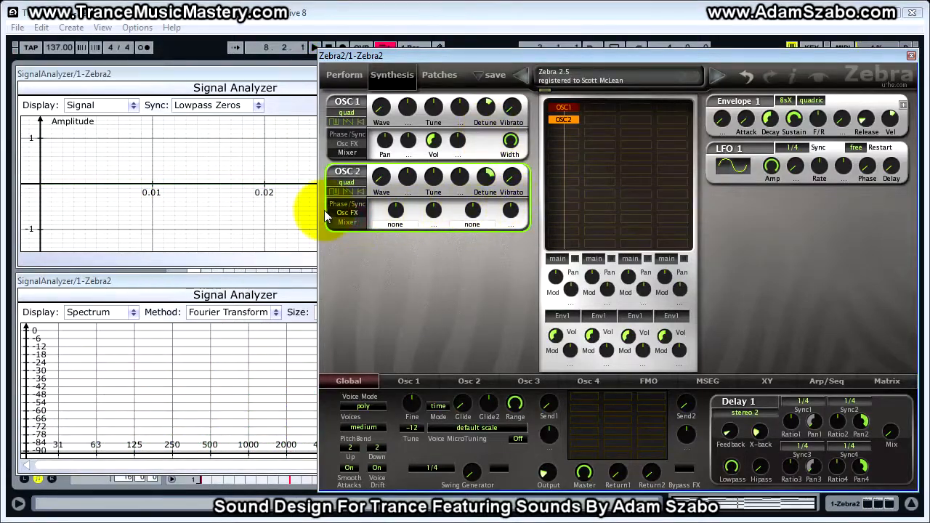
click(347, 223)
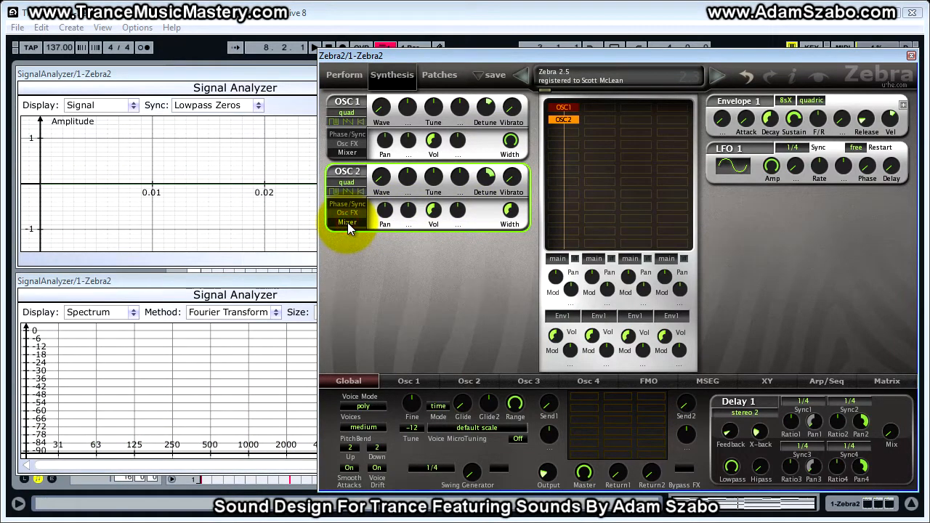
drag(509, 210, 512, 116)
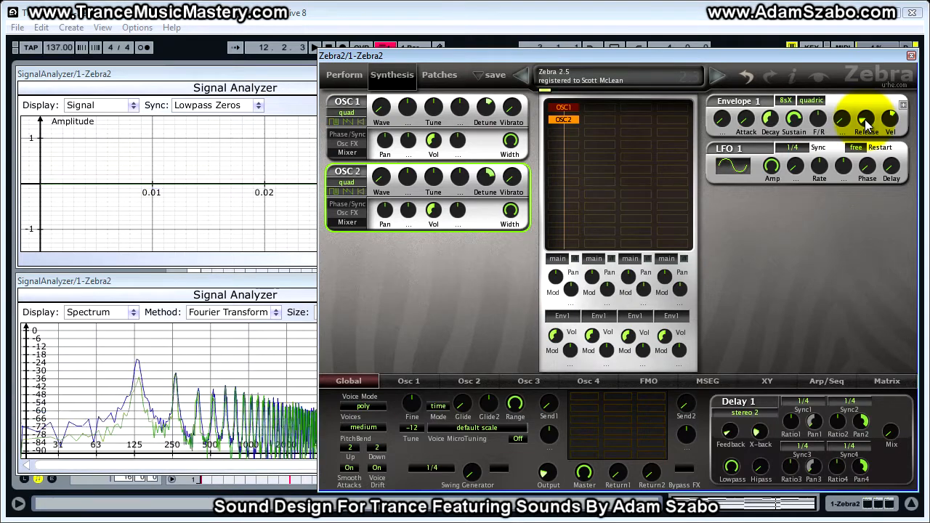
Try Envelope 1 with zero release, and raise the release to about the middle of its range
drag(863, 122, 861, 166)
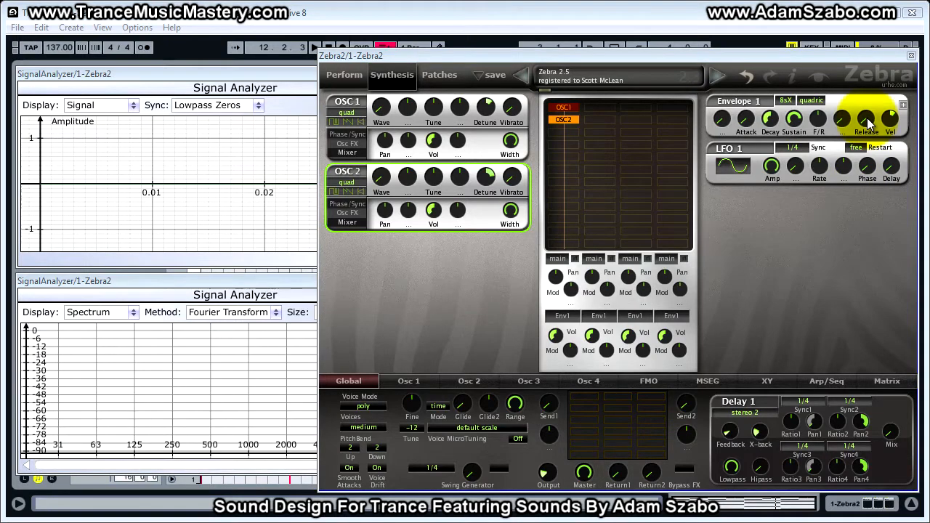
click(869, 122)
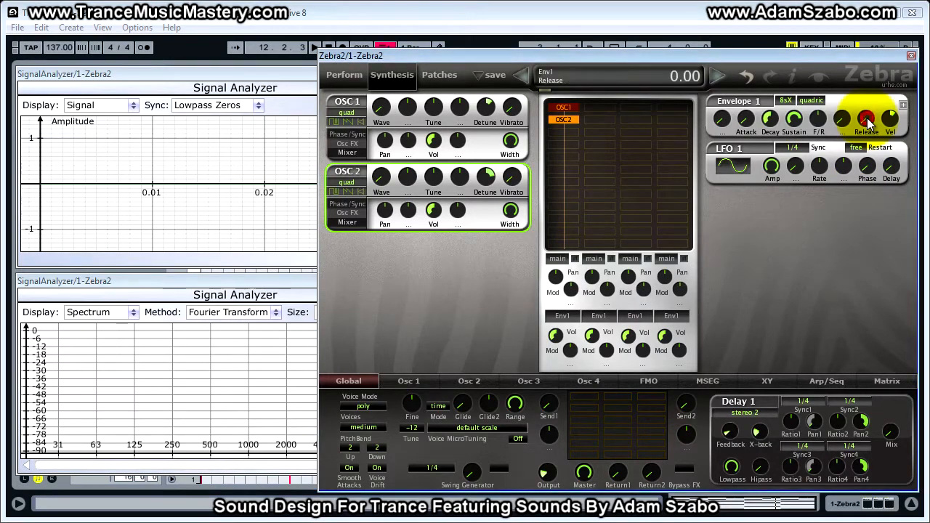
drag(868, 122, 861, 42)
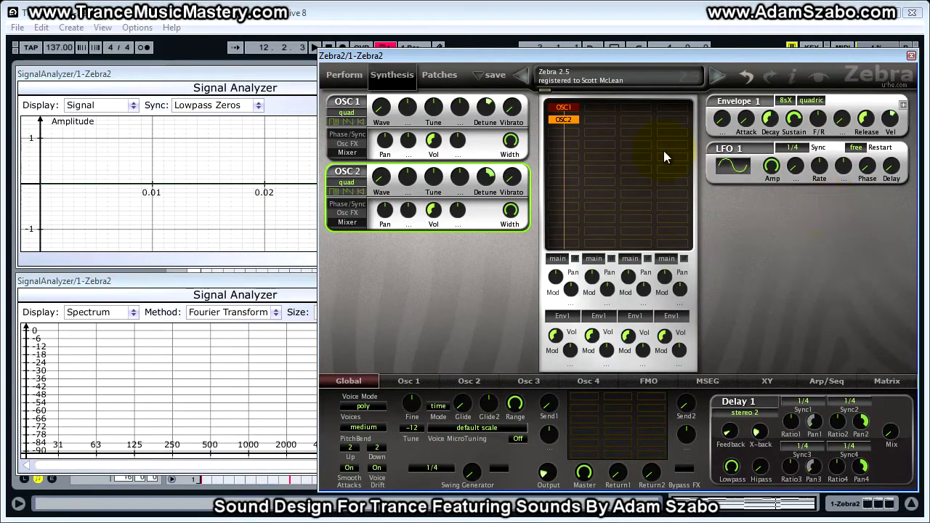
Add a VCF1 filter below OSC2 in the main grid and raise its resonance slightly during playback
click(592, 133)
click(610, 203)
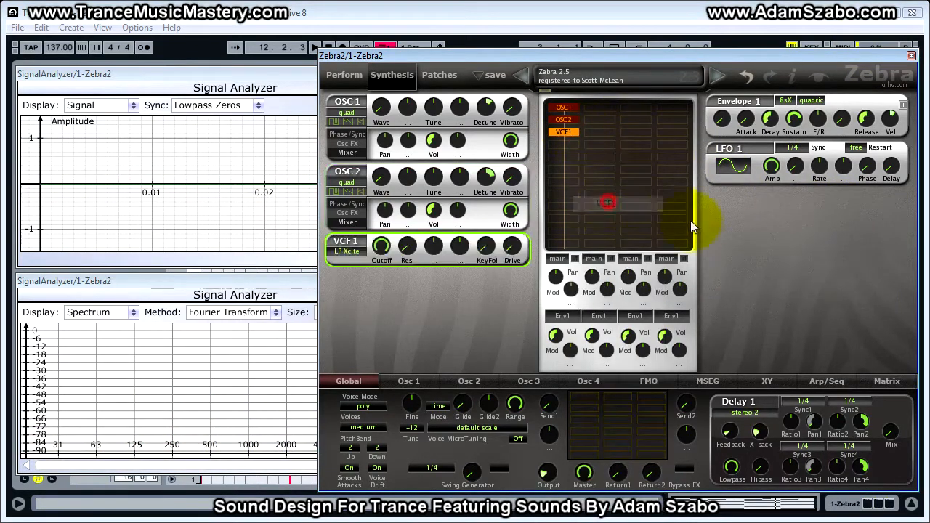
click(408, 250)
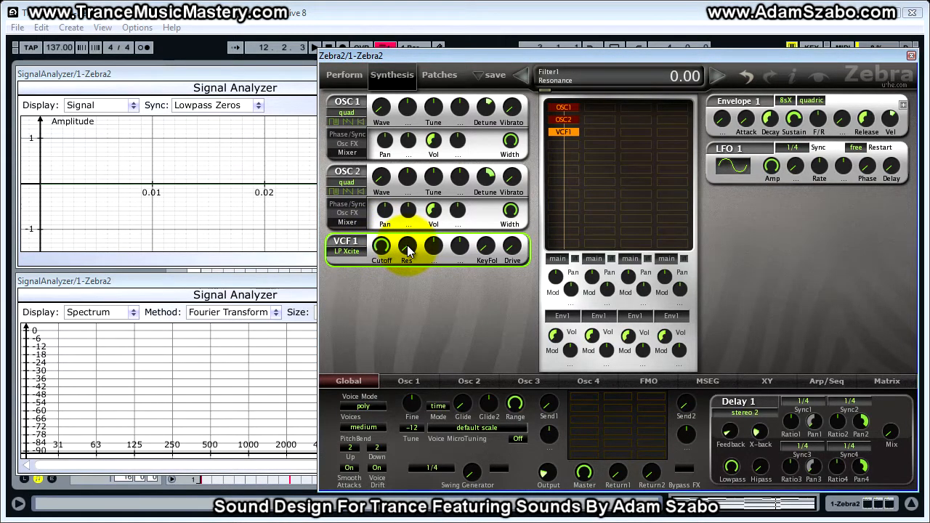
key(space)
scroll(408, 250, up, 2)
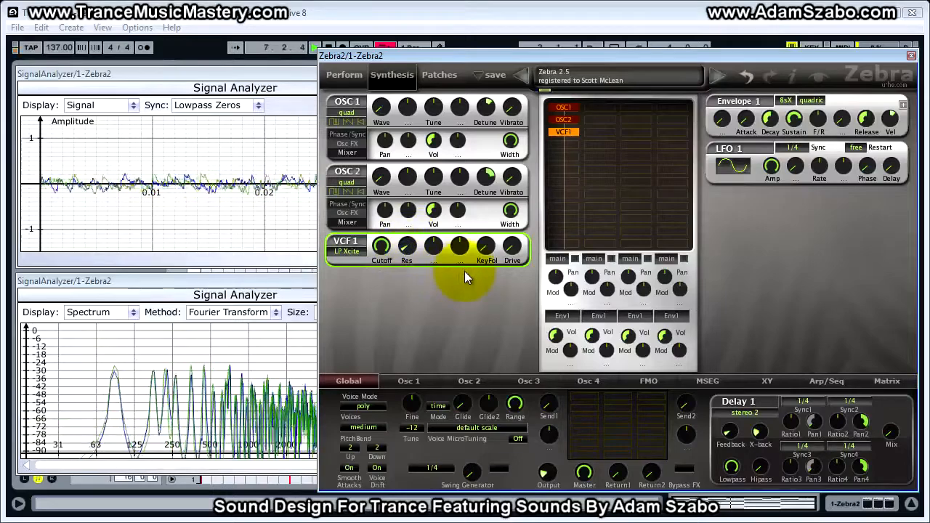
mouse_move(407, 249)
mouse_down()
mouse_move(398, 167)
mouse_move(397, 261)
mouse_move(405, 253)
mouse_up()
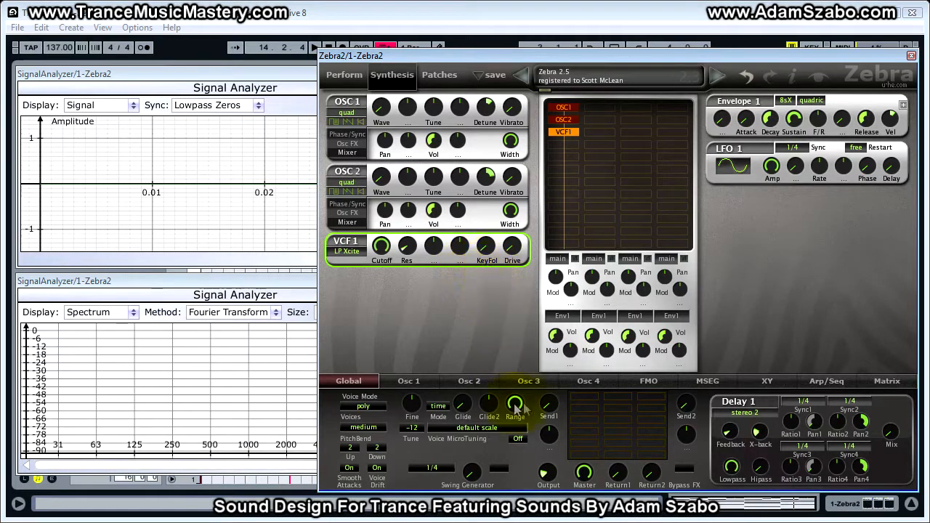
Add EQ1 to the first effects lane and boost its low shelf gain to 7.00 during playback
click(572, 397)
click(604, 321)
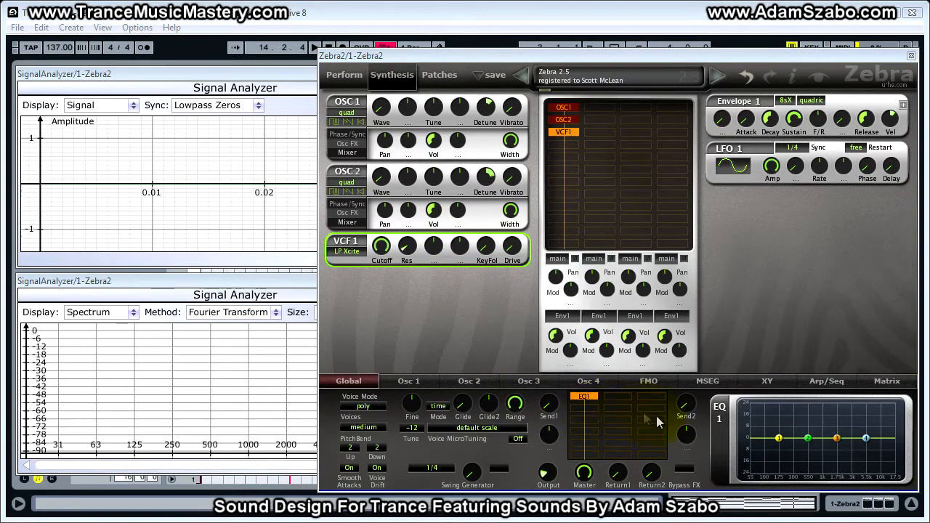
drag(778, 441, 778, 442)
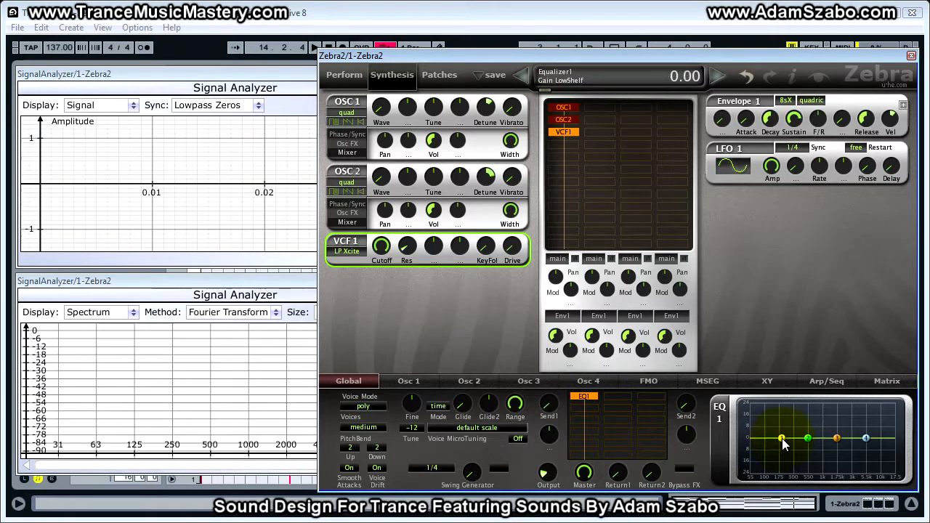
key(space)
drag(788, 445, 788, 435)
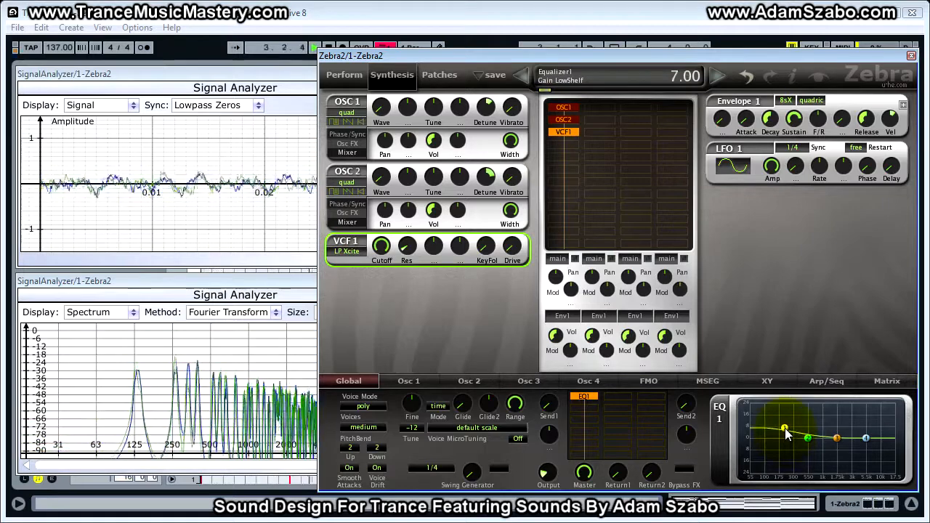
key(space)
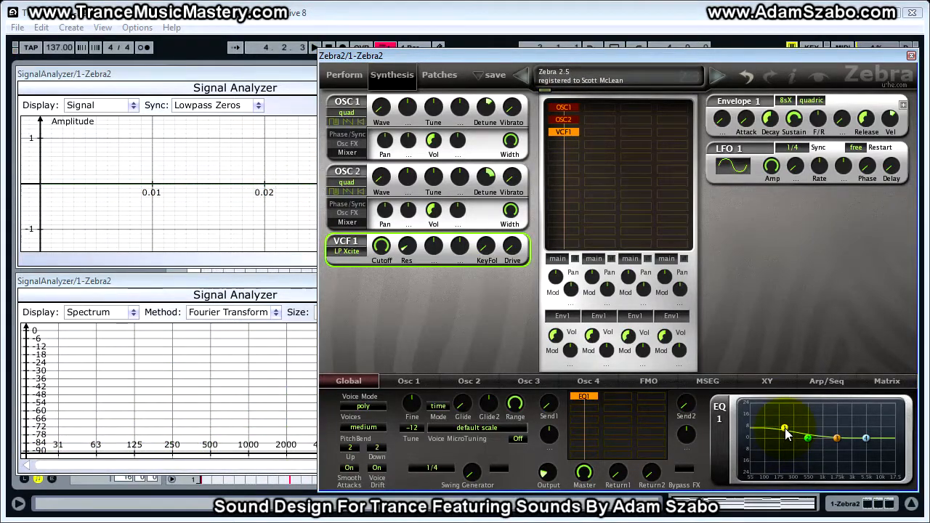
Raise the Q of EQ1's low shelf band to 97.00 during playback
drag(786, 433, 790, 398)
key(space)
drag(786, 387, 786, 376)
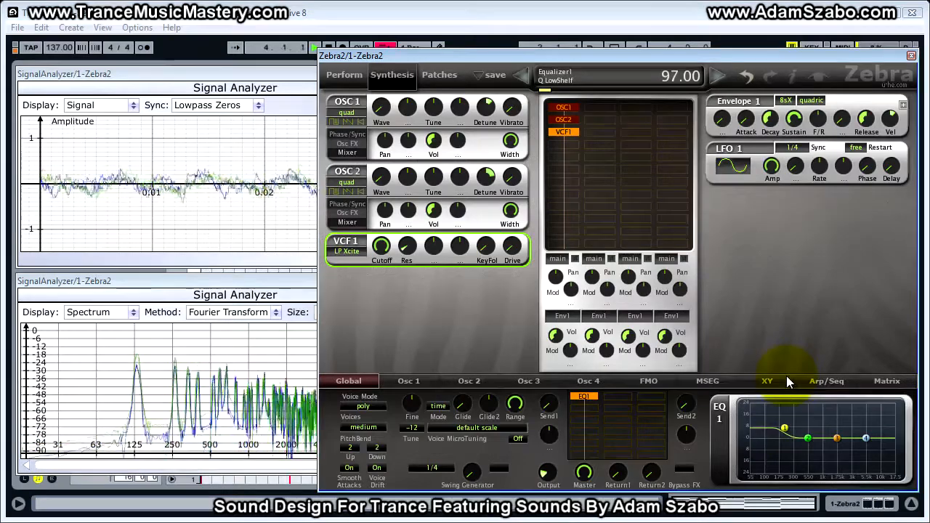
Move EQ1's band 2 to the lowest frequency and gain, and narrow its Q to cut only the deepest lows
click(808, 438)
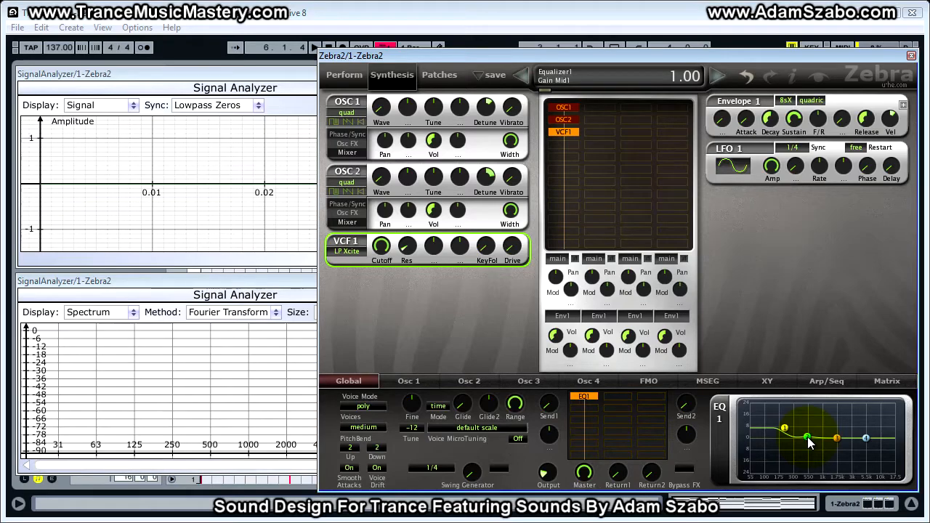
drag(810, 443, 714, 472)
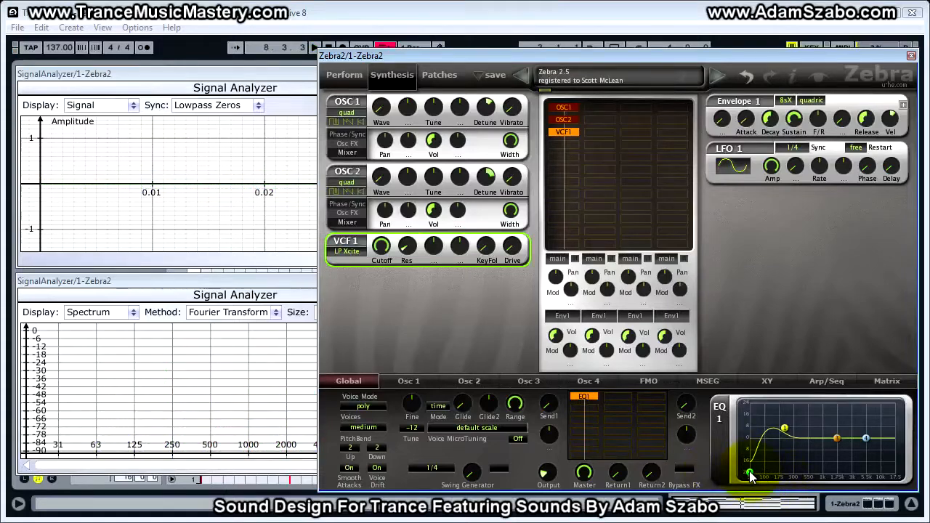
drag(749, 471, 719, 430)
mouse_move(751, 472)
mouse_down()
mouse_move(818, 477)
mouse_move(738, 480)
mouse_up()
Boost EQ1's band 3 slightly just above 1.75k, and move the high shelf to the highest frequency with a slight boost
click(837, 440)
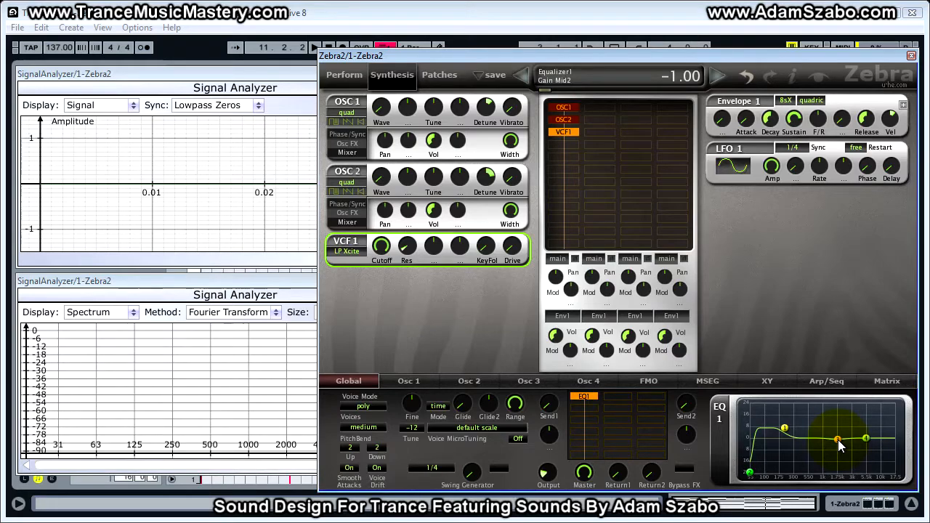
key(space)
drag(846, 445, 845, 435)
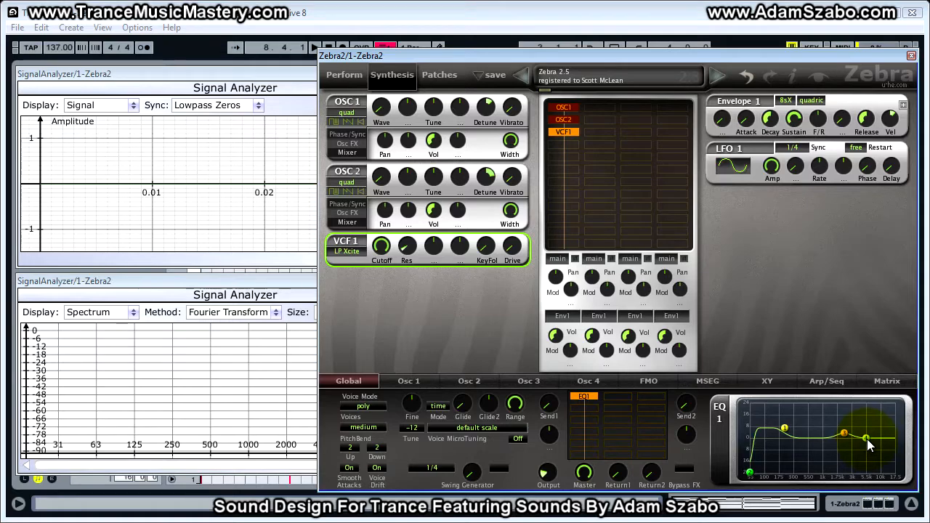
click(866, 439)
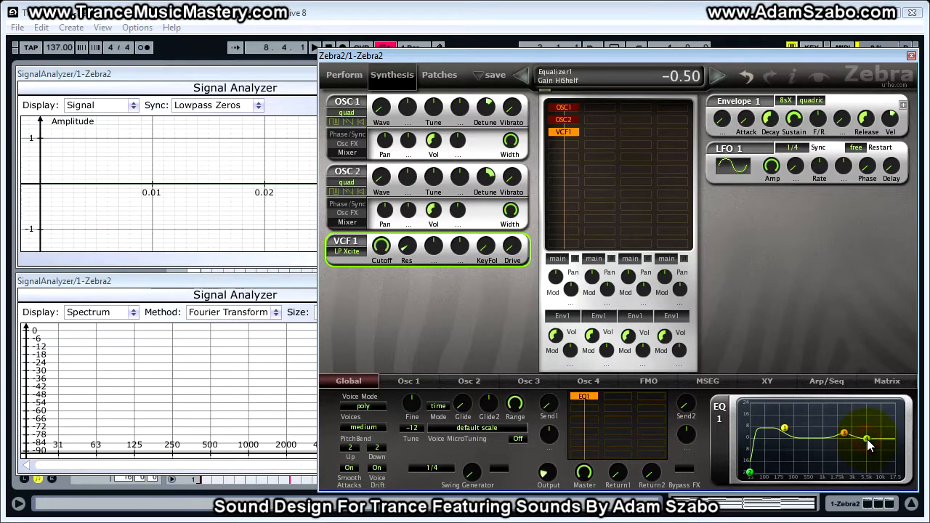
drag(866, 439, 903, 442)
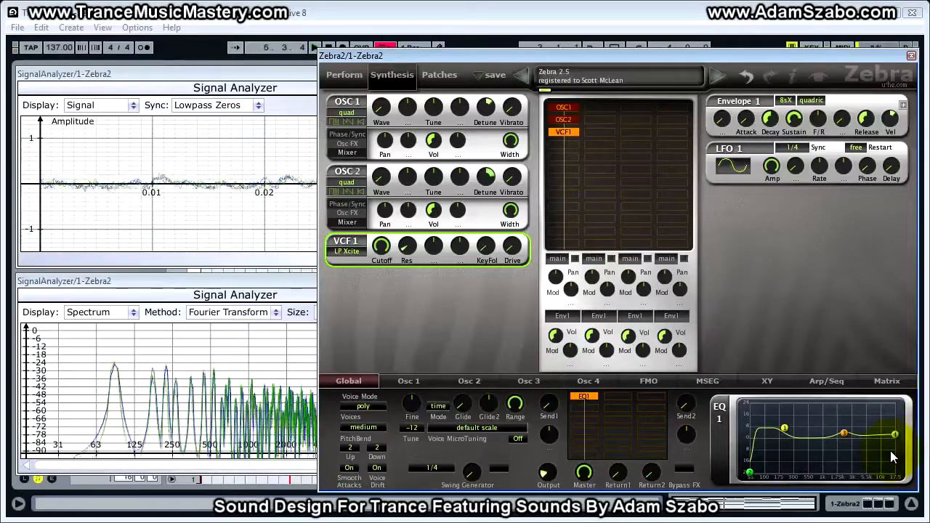
Compare the sound during playback with EQ1 bypassed and re-enabled
double_click(589, 401)
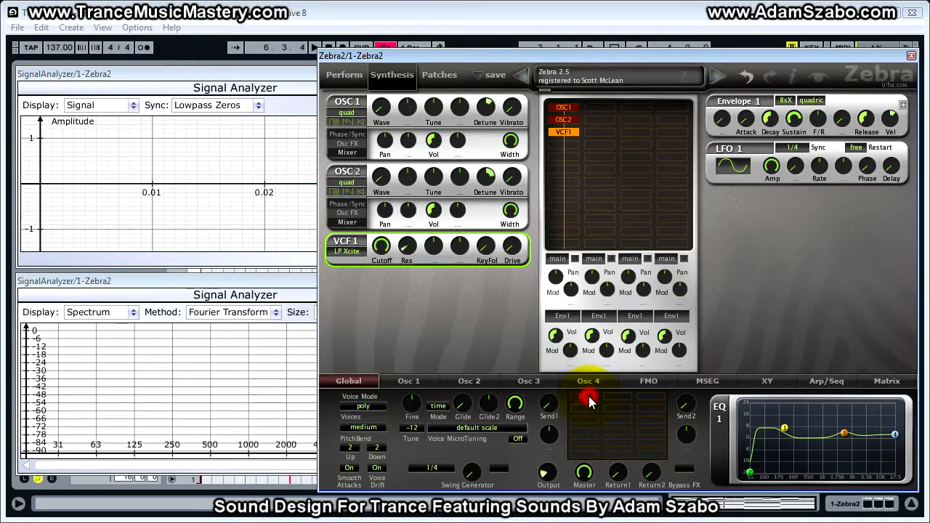
key(space)
double_click(589, 401)
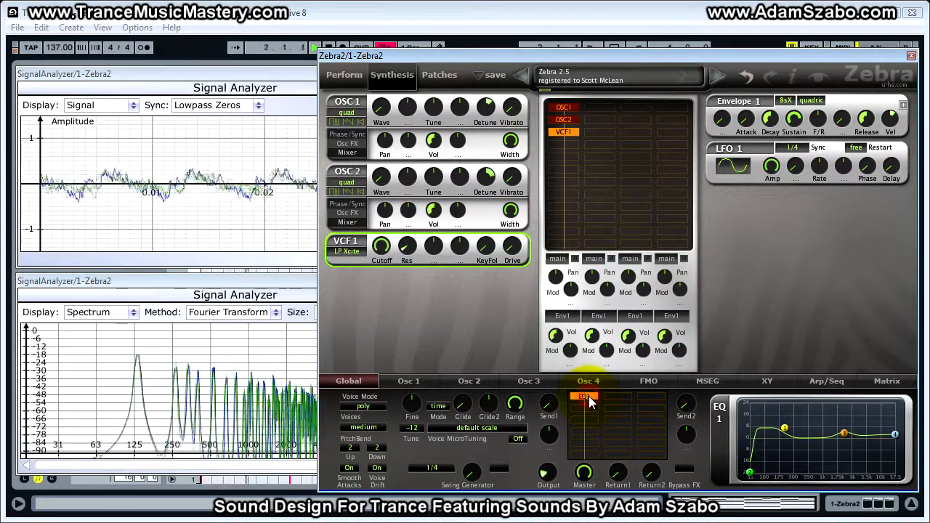
Keep toggling EQ1's bypass during playback to judge its effect on the sound, leaving it enabled
double_click(589, 401)
double_click(590, 401)
double_click(589, 400)
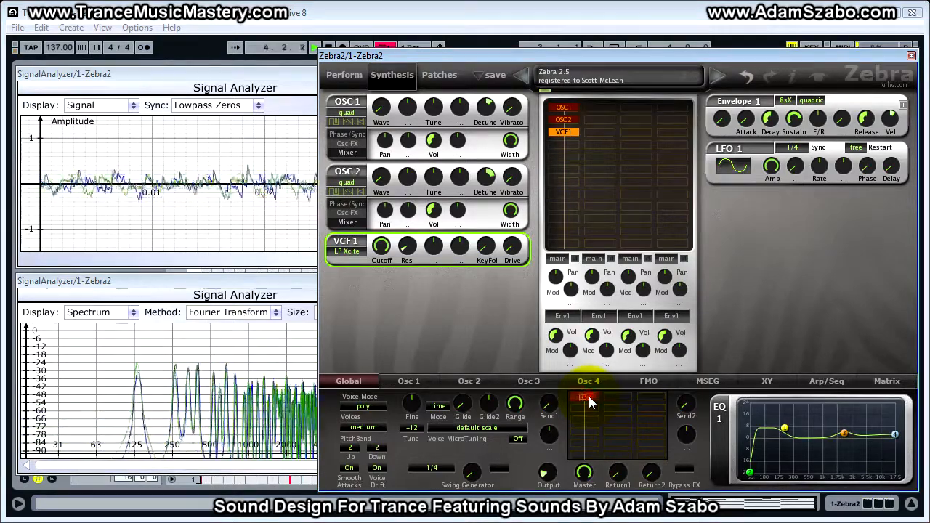
double_click(589, 401)
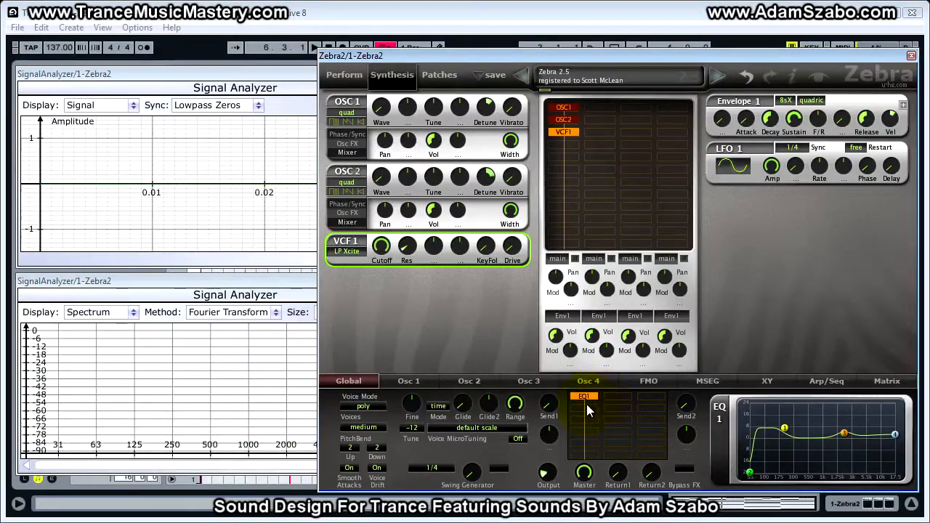
Add EQ2 below EQ1 in the master effects lane and boost its band 2 slightly just below 1.75k during playback
click(587, 408)
click(618, 347)
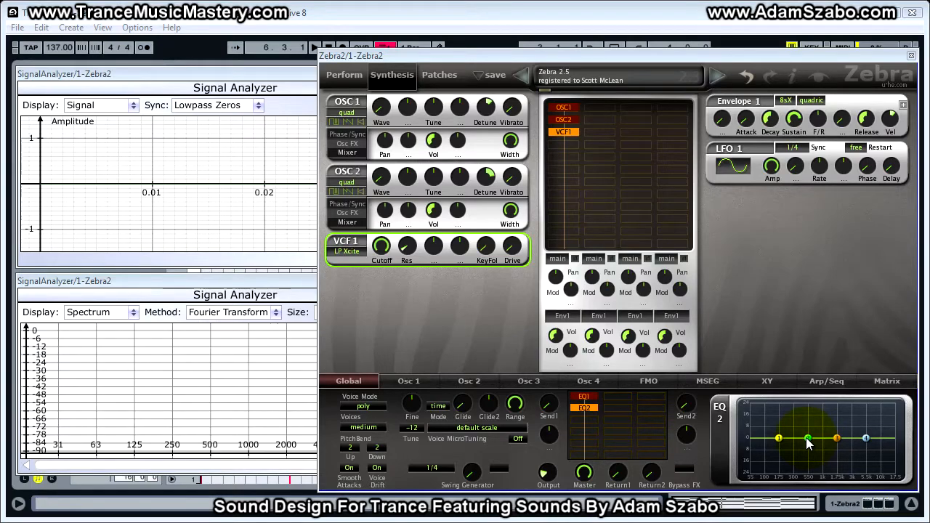
key(space)
drag(805, 437, 835, 434)
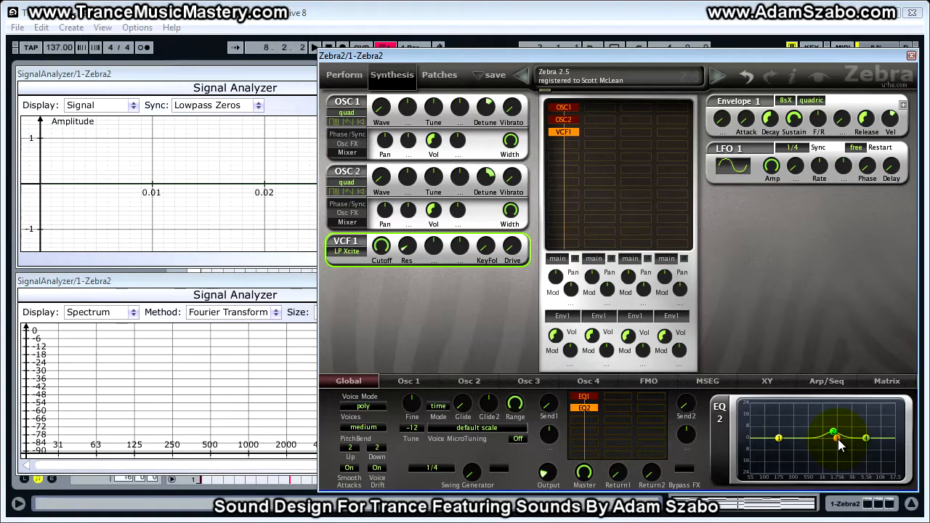
Move EQ2's band 3 to around 10k and boost its gain to about 5.00 during playback
click(837, 439)
key(space)
drag(837, 439, 886, 432)
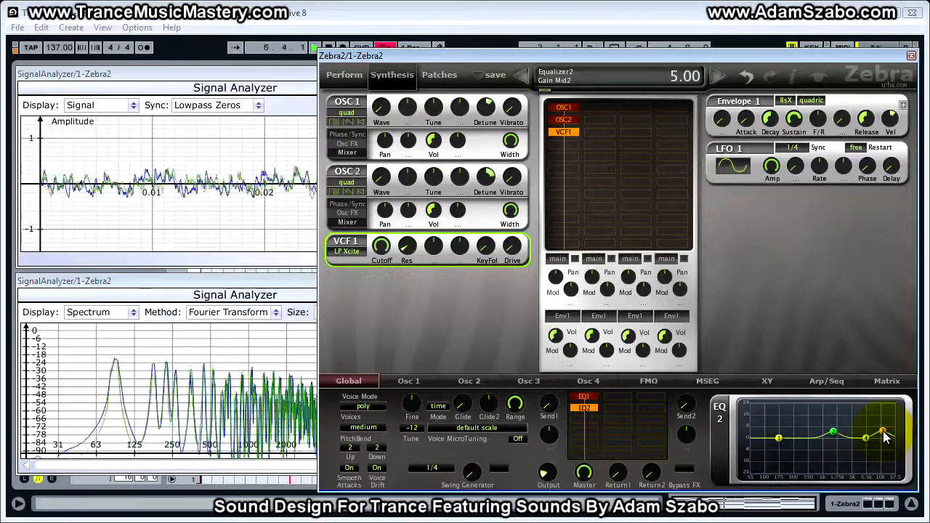
drag(883, 432, 876, 451)
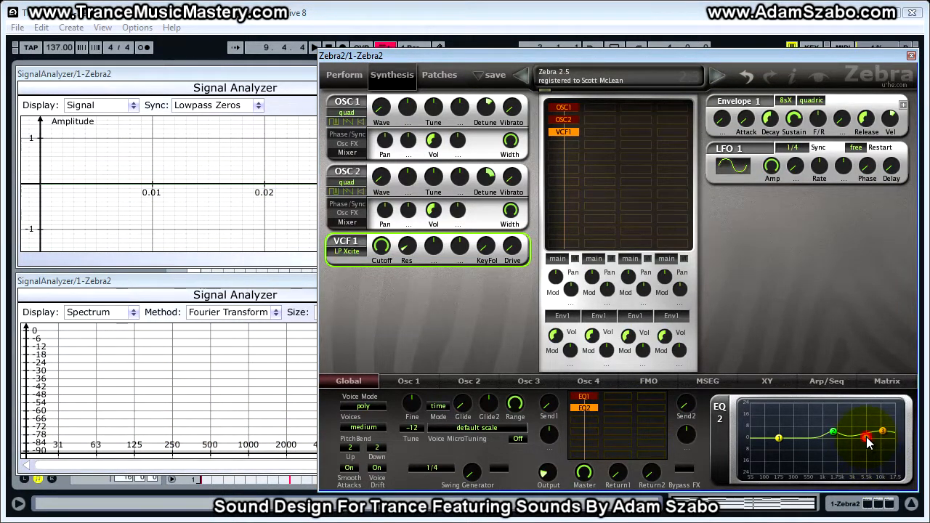
Lower the gain of EQ2's high shelf slightly and place it just below 5.5k during playback
click(866, 436)
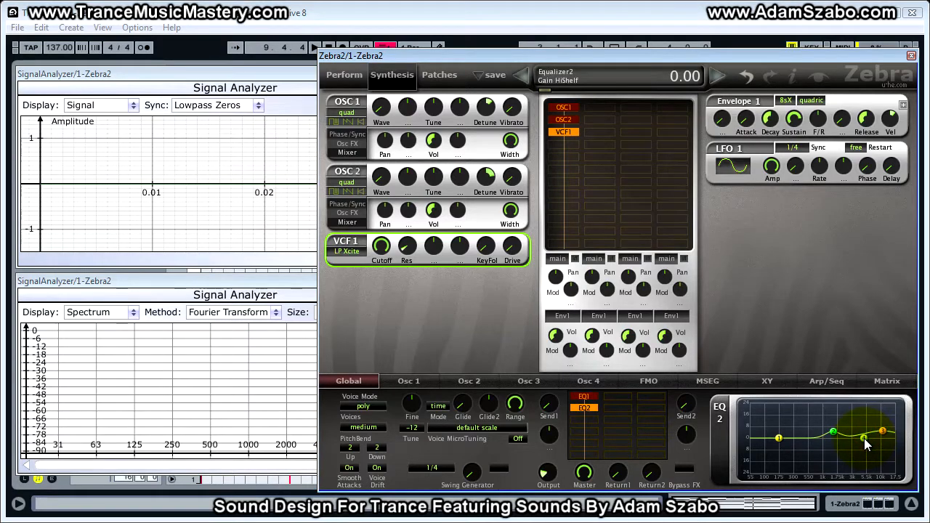
key(space)
drag(862, 438, 862, 441)
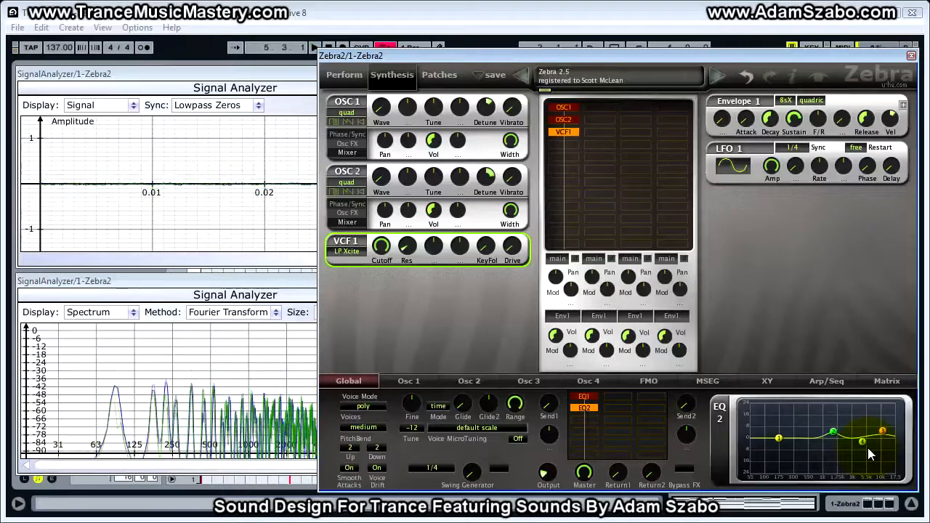
Compare the sound during playback with EQ2 bypassed and re-enabled
click(587, 409)
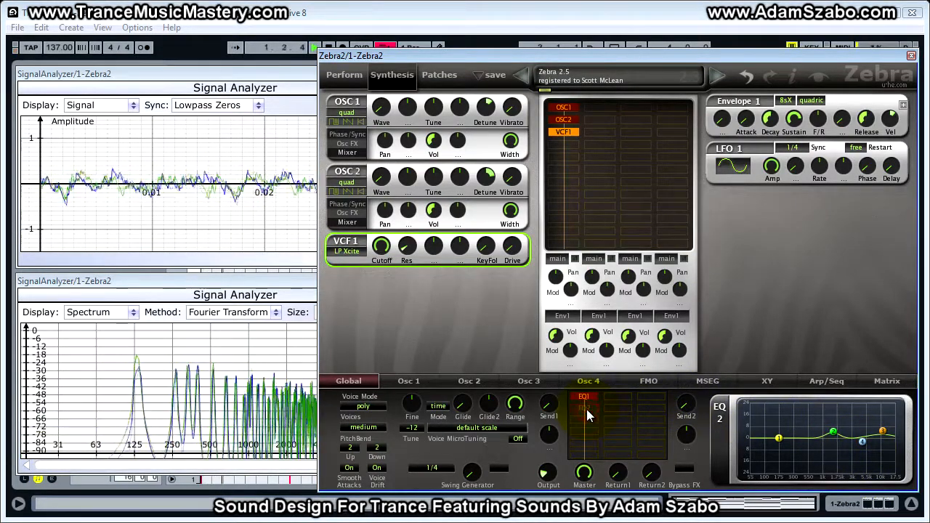
click(587, 408)
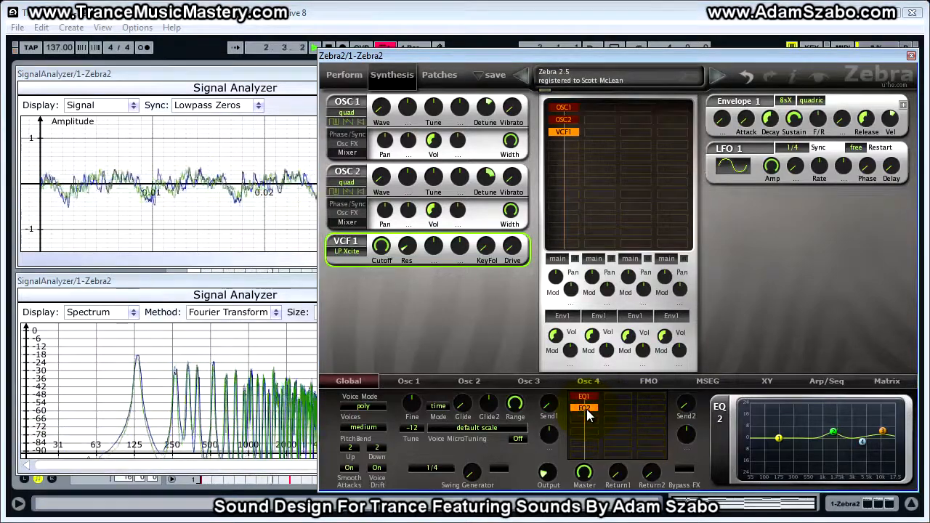
click(586, 409)
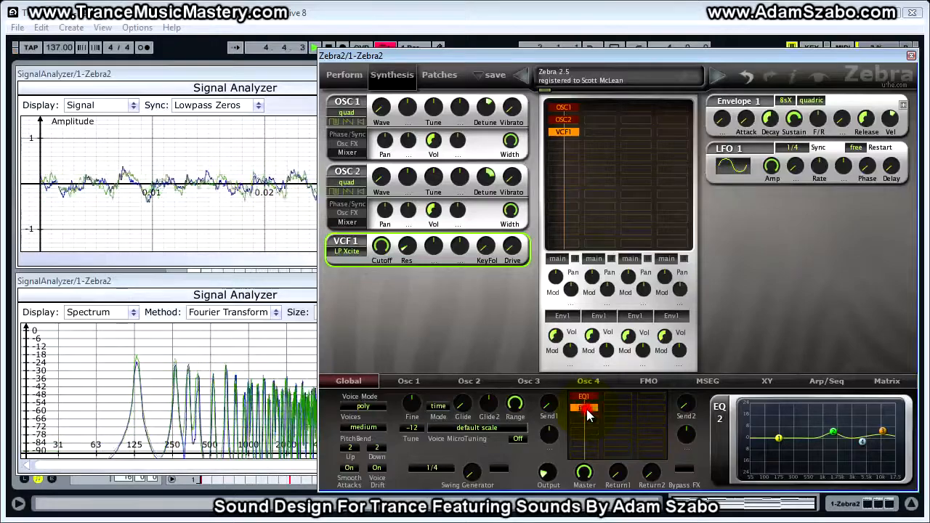
click(586, 409)
click(586, 410)
click(586, 408)
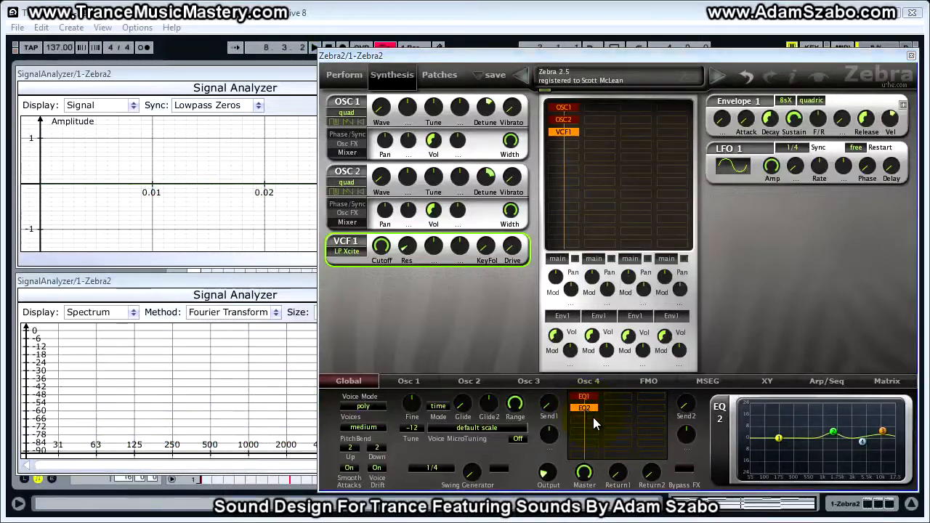
Add ModFX1 below EQ2 in the master effects lane and set its type to Phaser
click(592, 418)
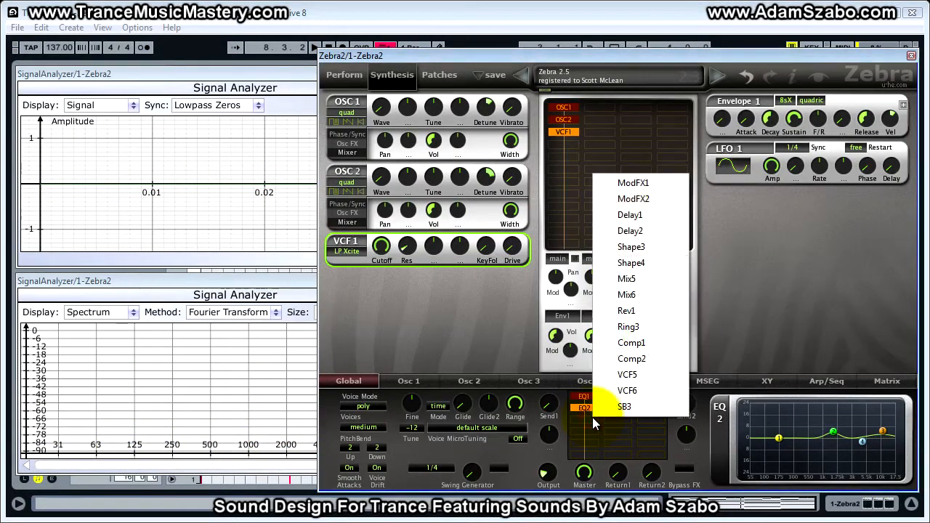
click(641, 188)
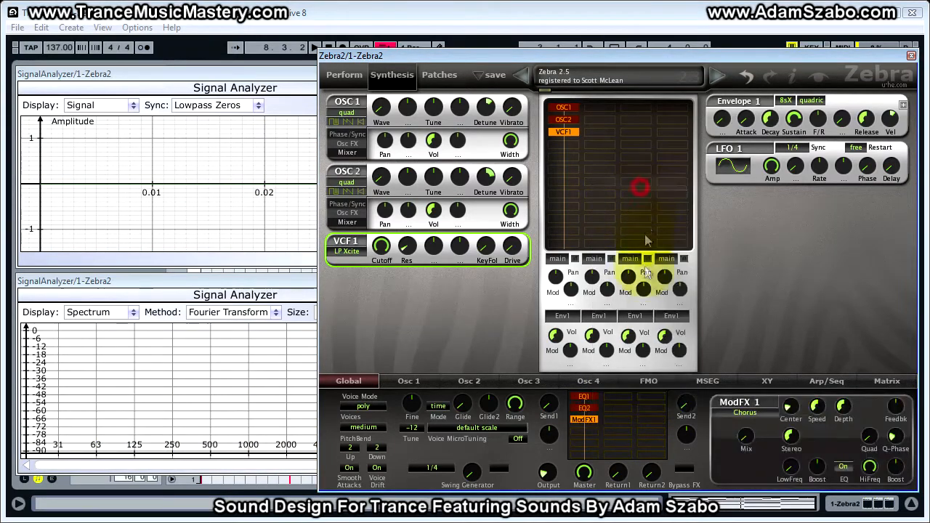
click(761, 414)
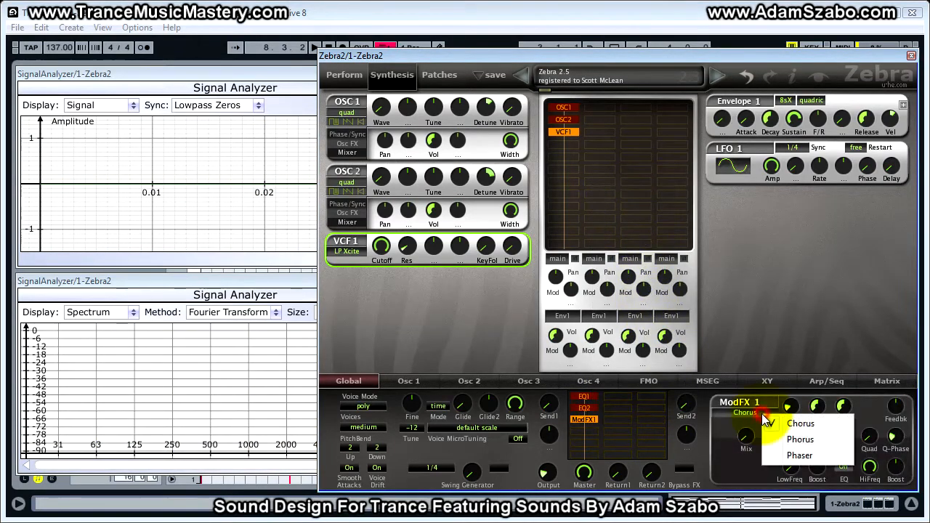
click(793, 455)
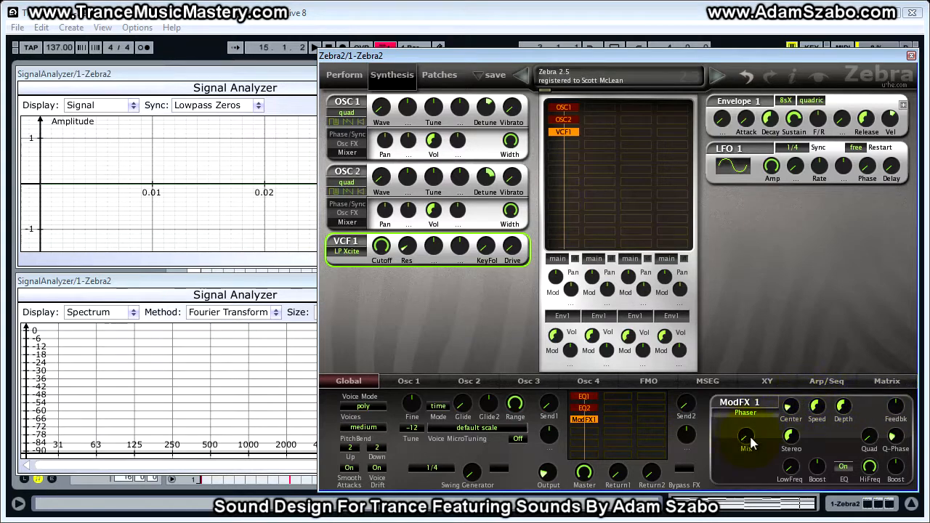
Raise the phaser's Mix to 50.00 during playback
drag(747, 422, 746, 388)
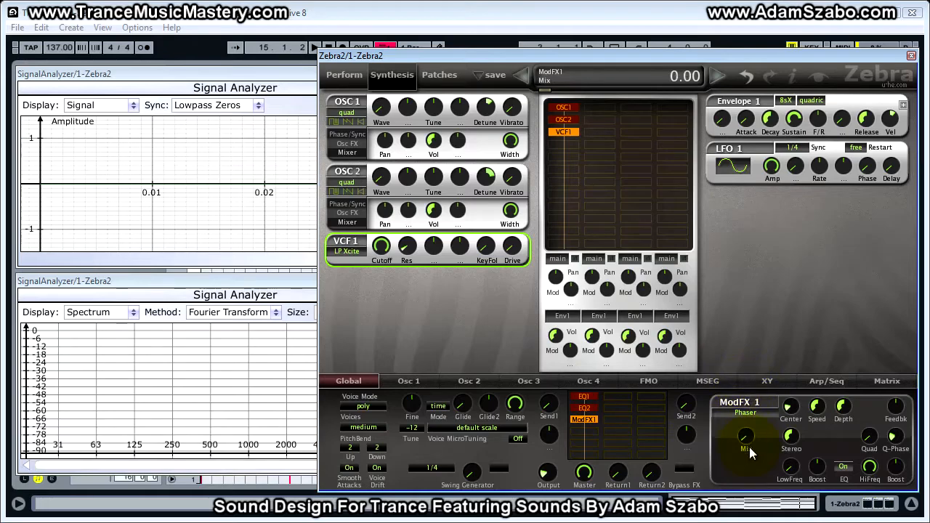
drag(748, 452, 740, 412)
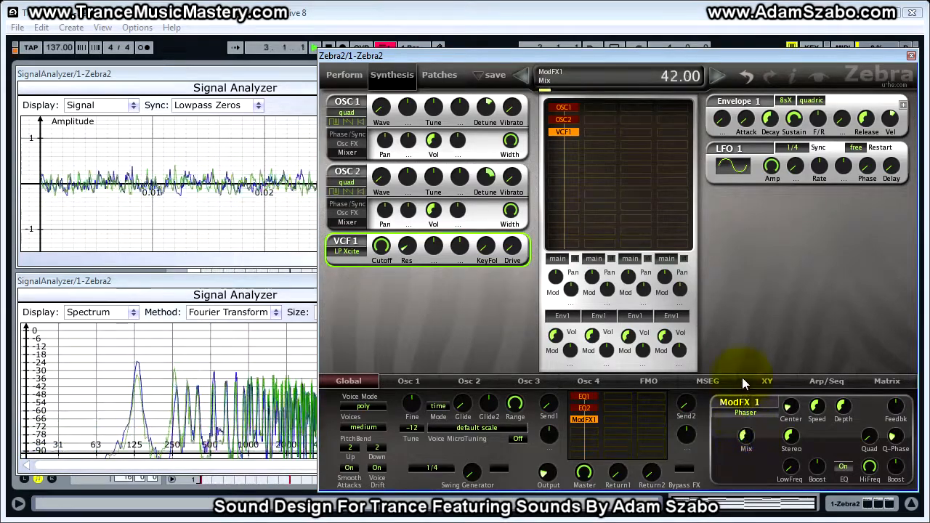
drag(742, 375, 741, 366)
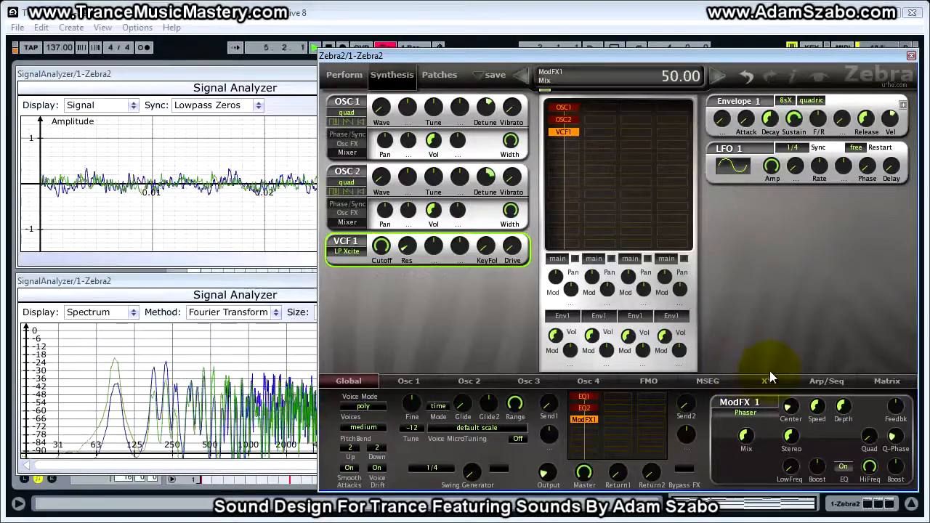
Raise the phaser's Center moderately and lower its Speed to 5.00
click(790, 407)
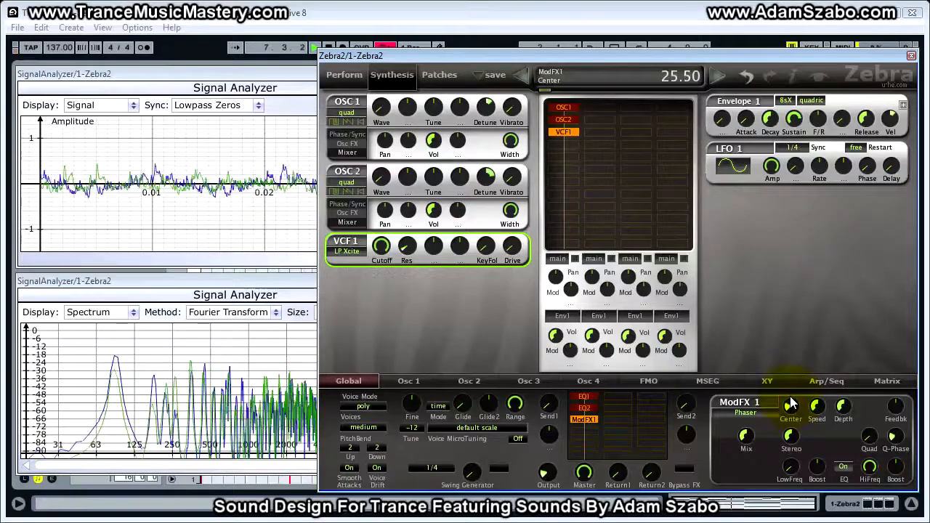
drag(790, 389, 788, 377)
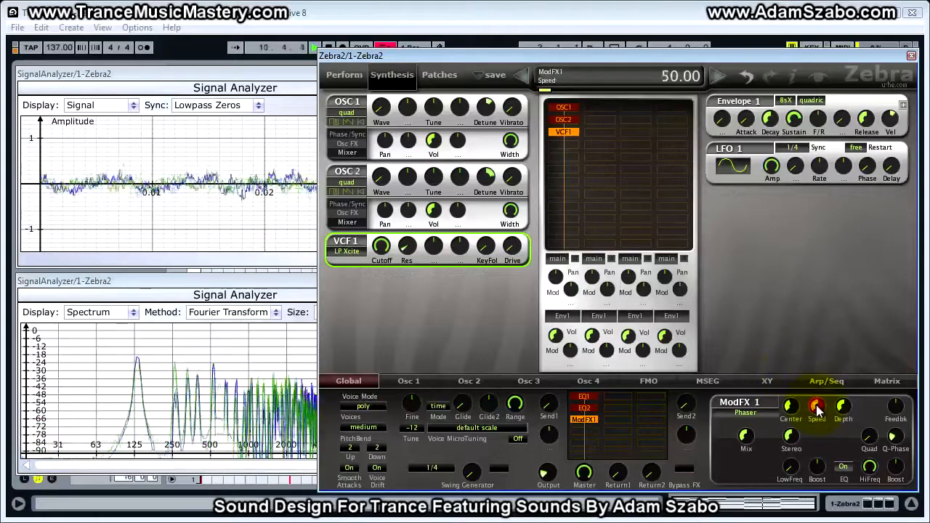
drag(817, 417, 813, 470)
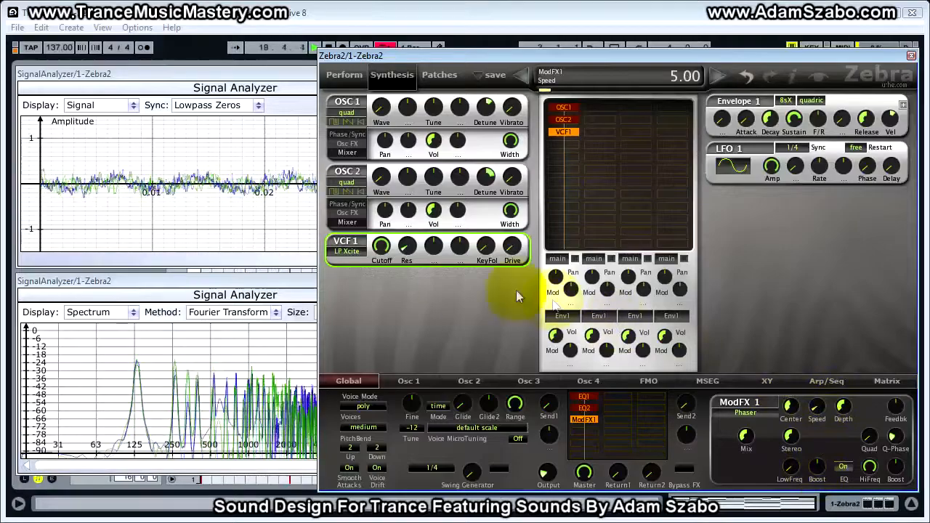
Rearrange the spectrum analyzer and synth windows so more of the high-frequency spectrum shows beside the synth
drag(307, 281, 229, 277)
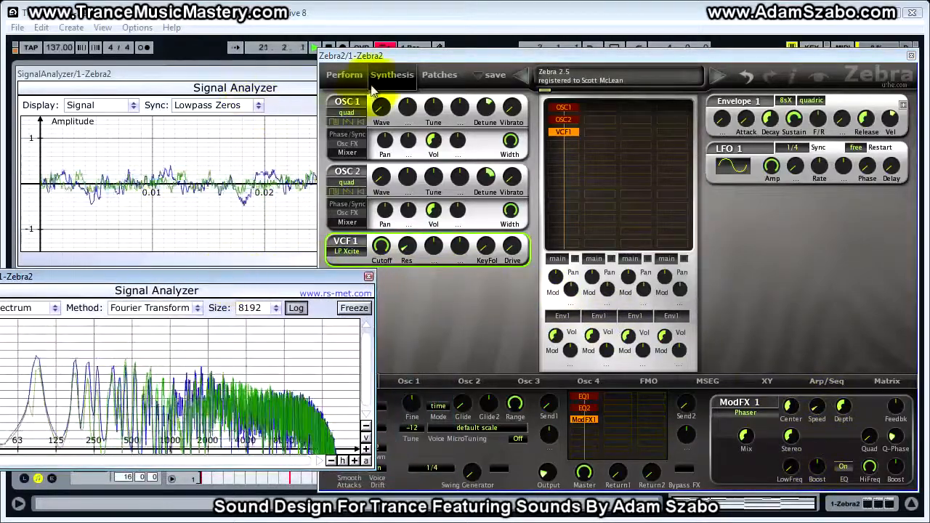
drag(391, 57, 424, 61)
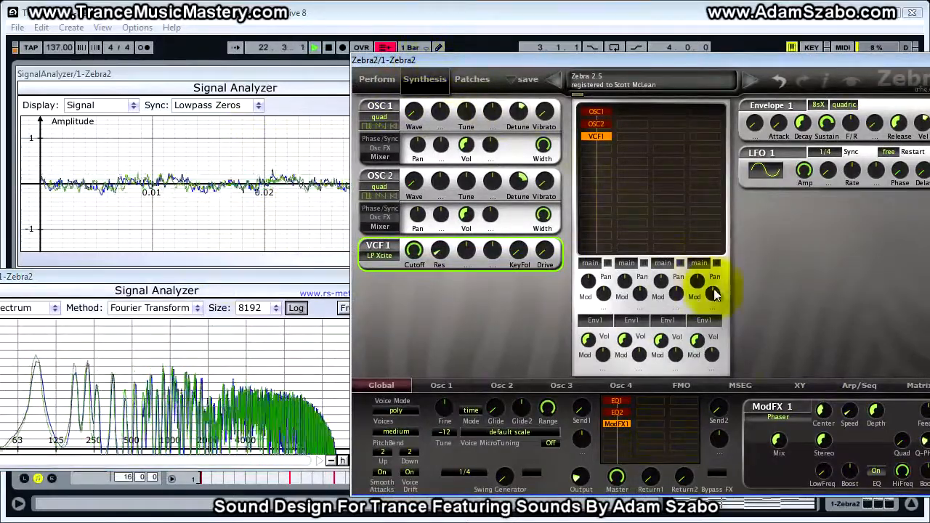
drag(773, 61, 745, 52)
drag(296, 280, 278, 277)
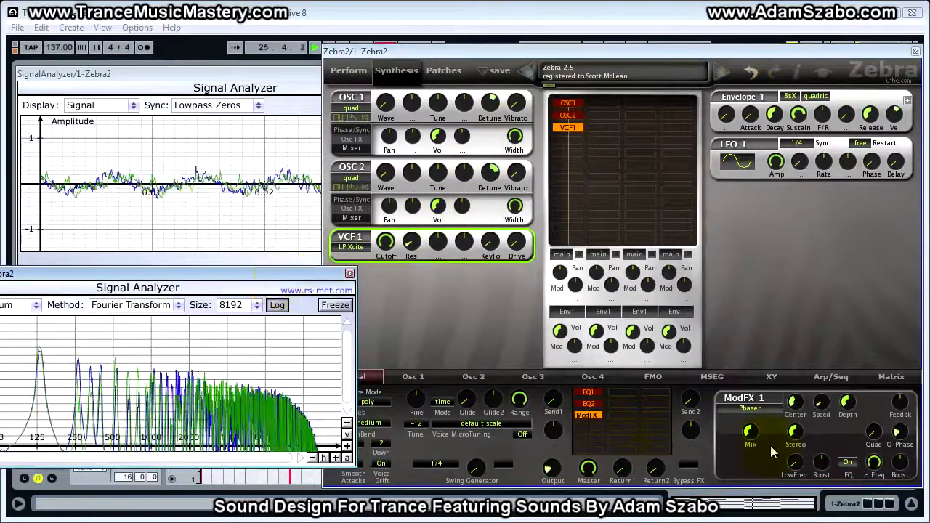
Increase the phaser's Depth above 50.00 and raise its Feedback moderately during playback
click(822, 421)
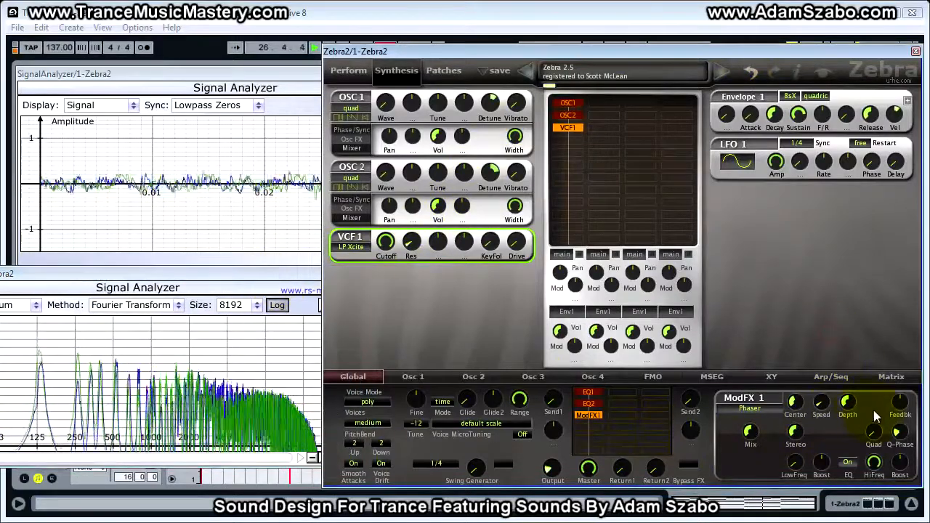
click(849, 409)
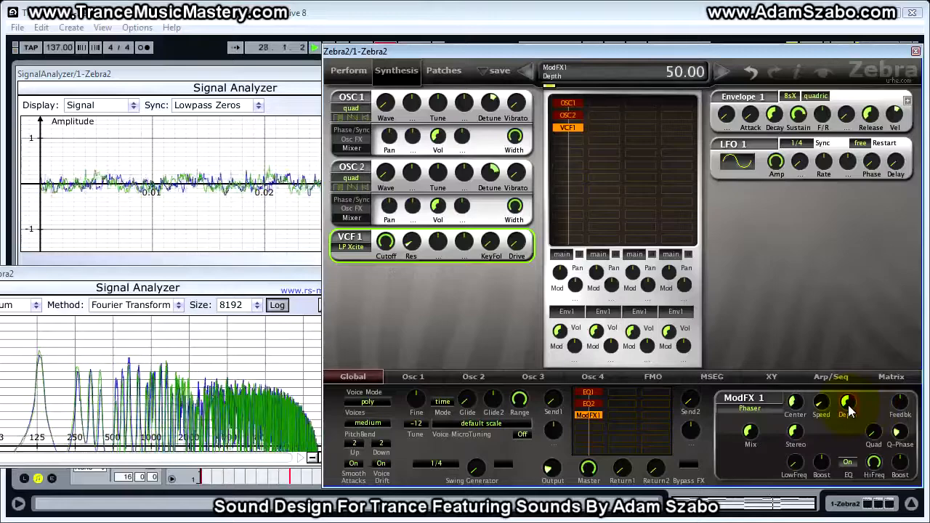
drag(849, 411, 848, 382)
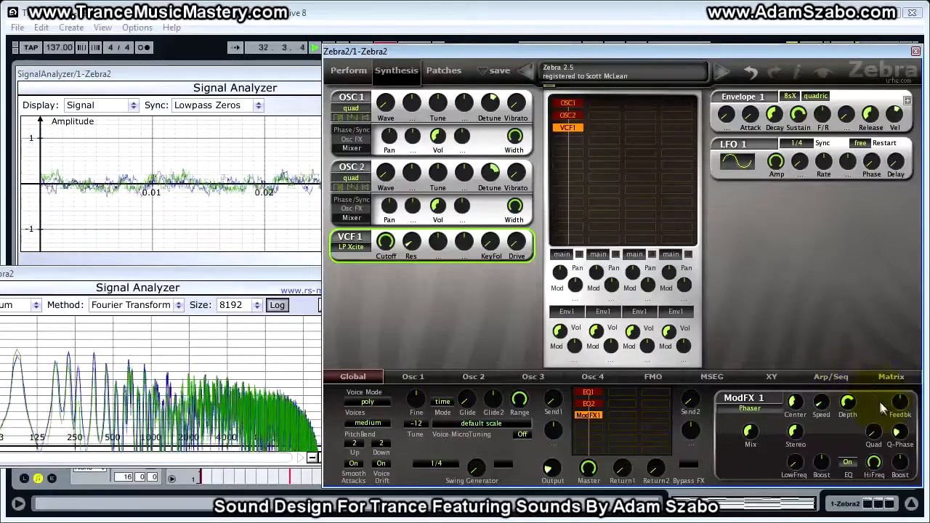
drag(901, 411, 901, 392)
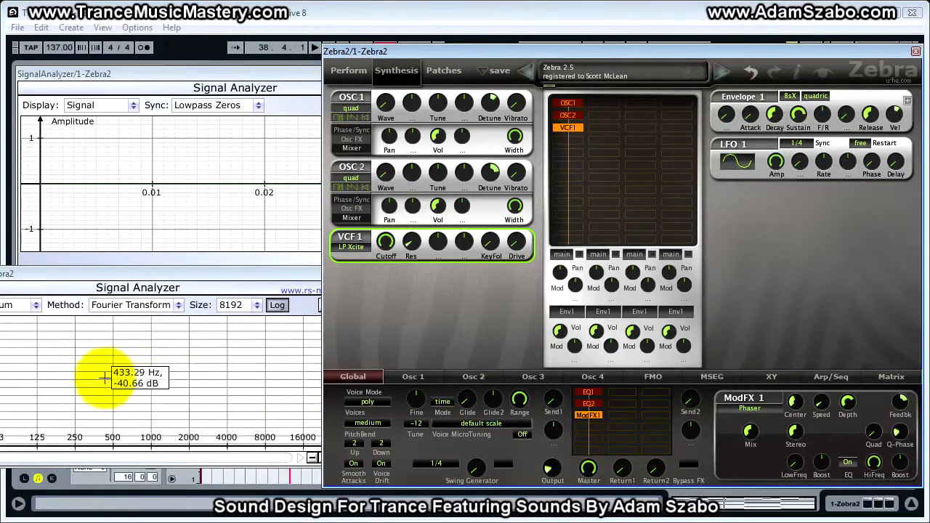
Check the phaser's Stereo, Quad and Q-Phase settings, and raise Stereo to 100.00 for playback
click(794, 434)
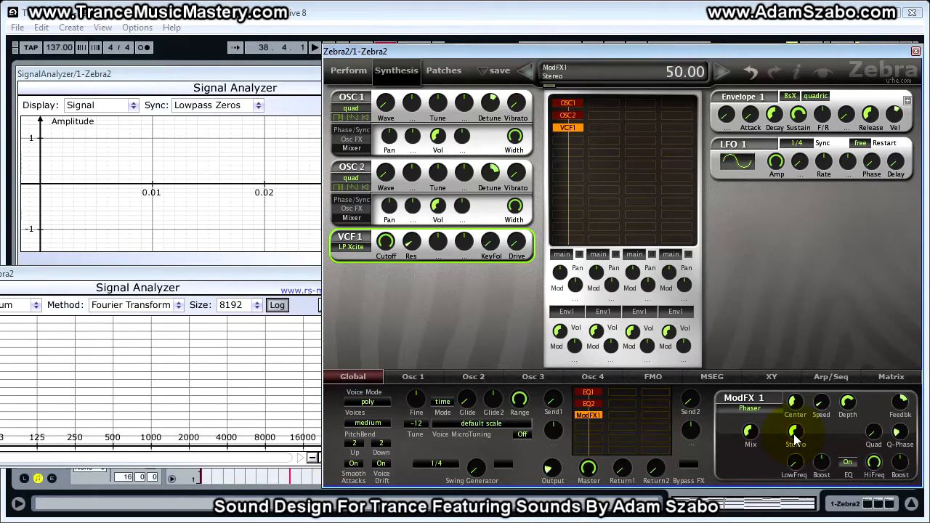
click(874, 431)
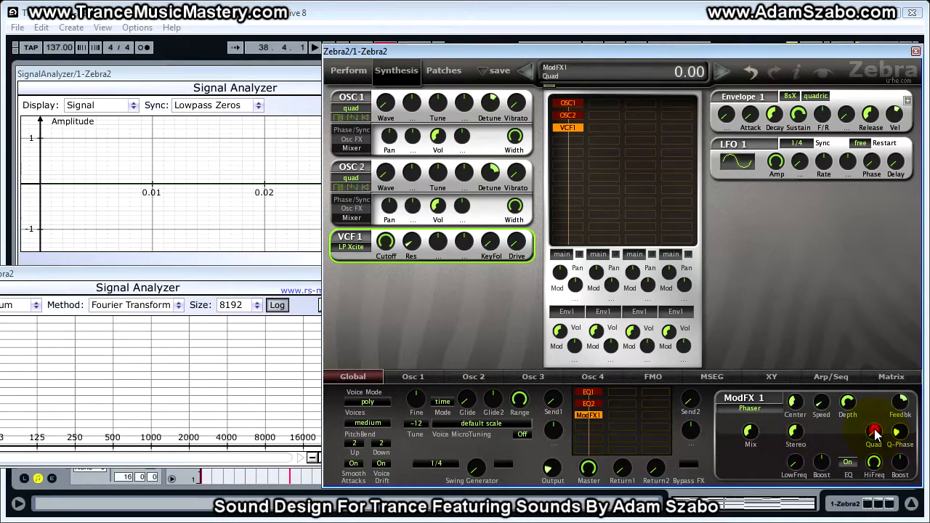
drag(899, 434, 898, 428)
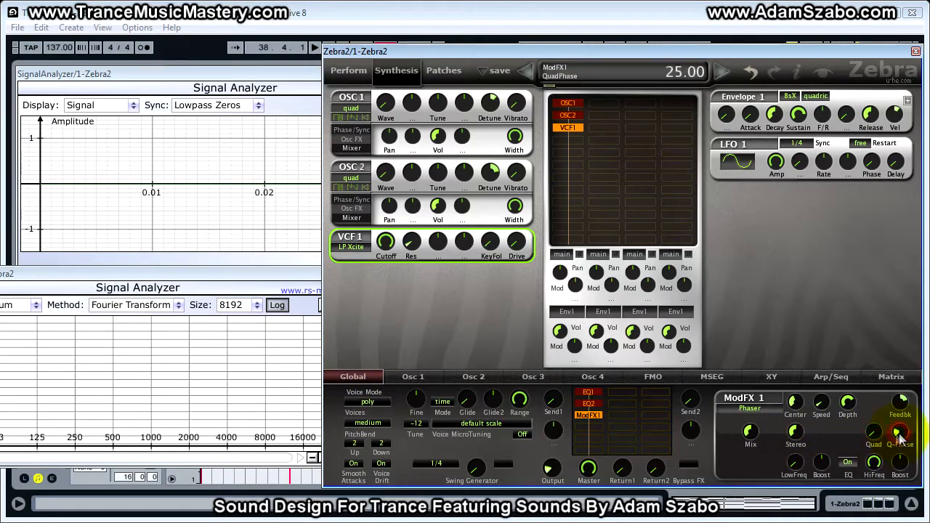
drag(796, 436, 767, 322)
key(space)
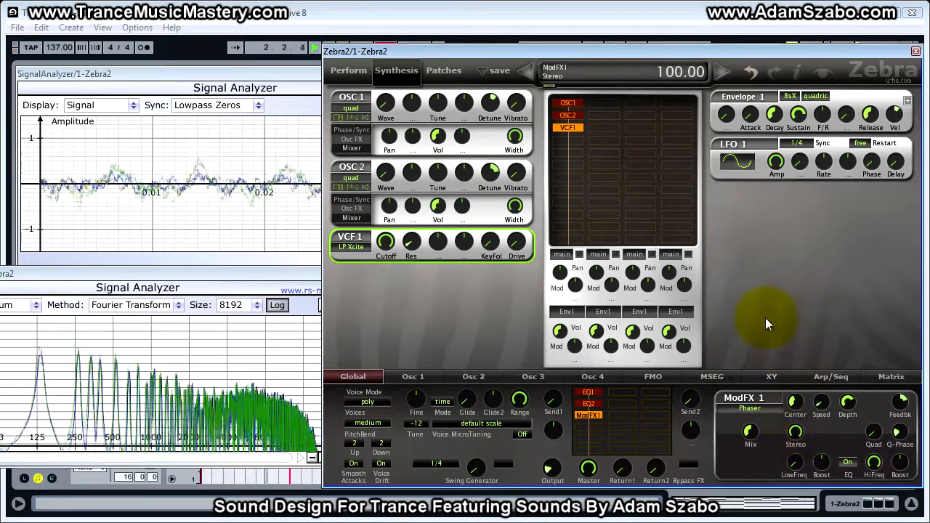
Raise the phaser's Quad amount to 100.00 during playback
click(874, 437)
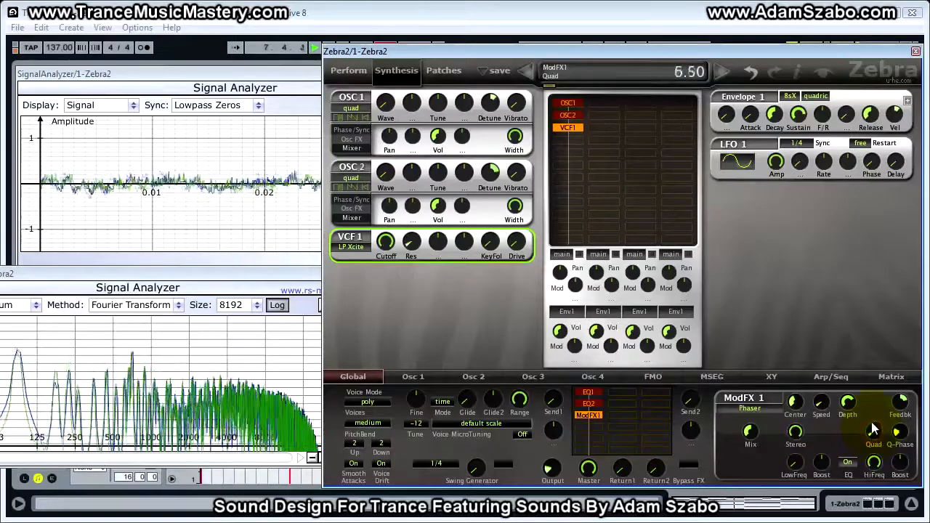
drag(874, 406, 861, 359)
drag(853, 276, 854, 238)
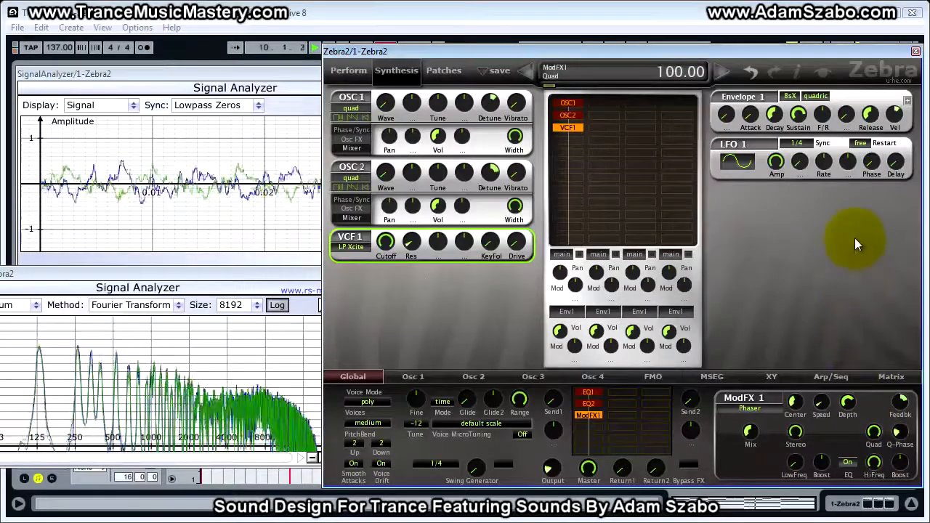
Raise the phaser's Q-Phase to its maximum during playback and switch off the phaser's EQ
click(901, 433)
drag(900, 433, 898, 329)
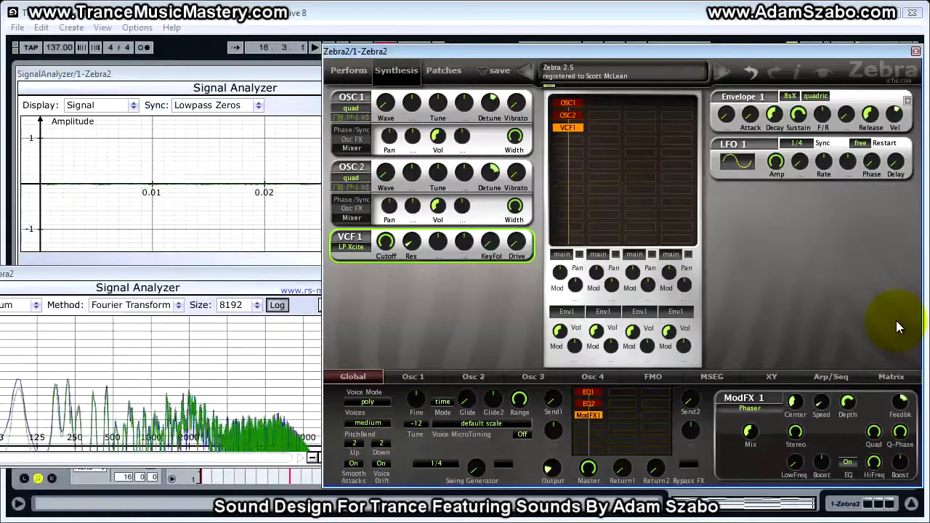
click(847, 462)
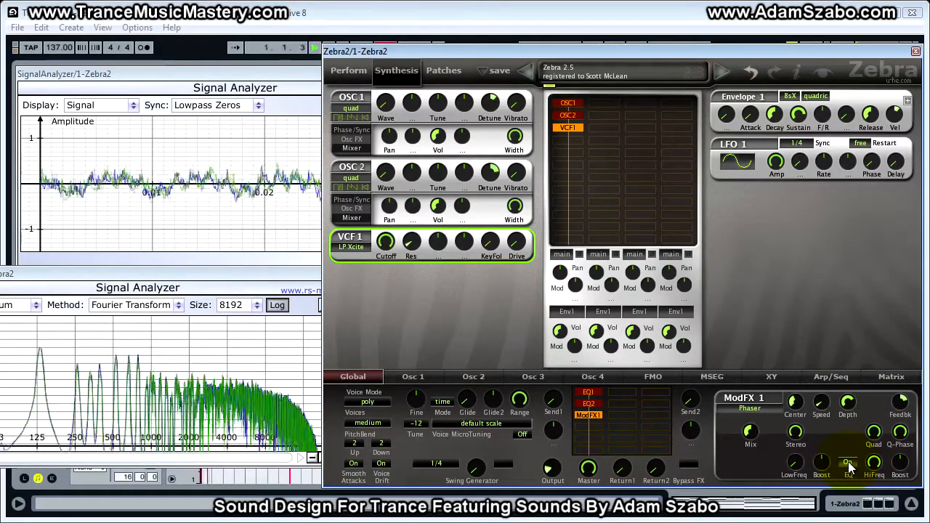
click(847, 462)
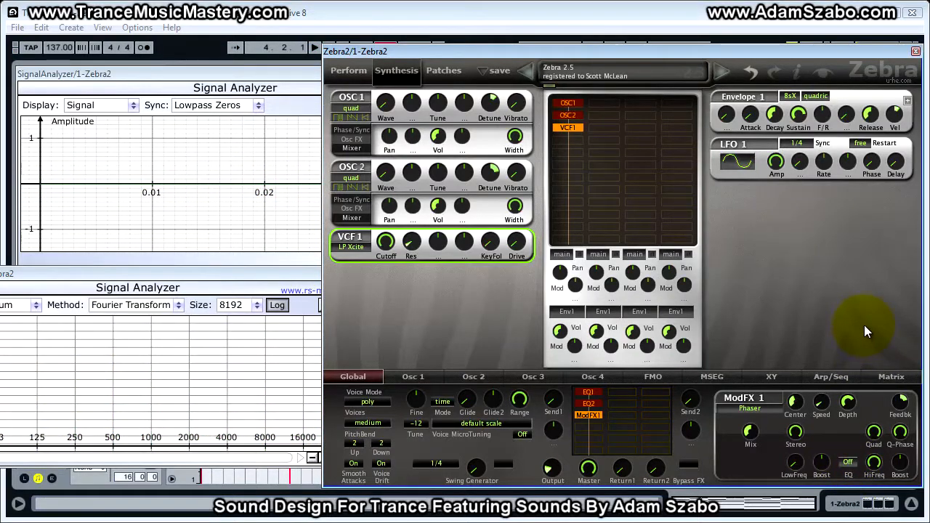
Add a Delay after the phaser in the effects chain and reduce its Feedback and X-back to zero
click(595, 428)
click(631, 222)
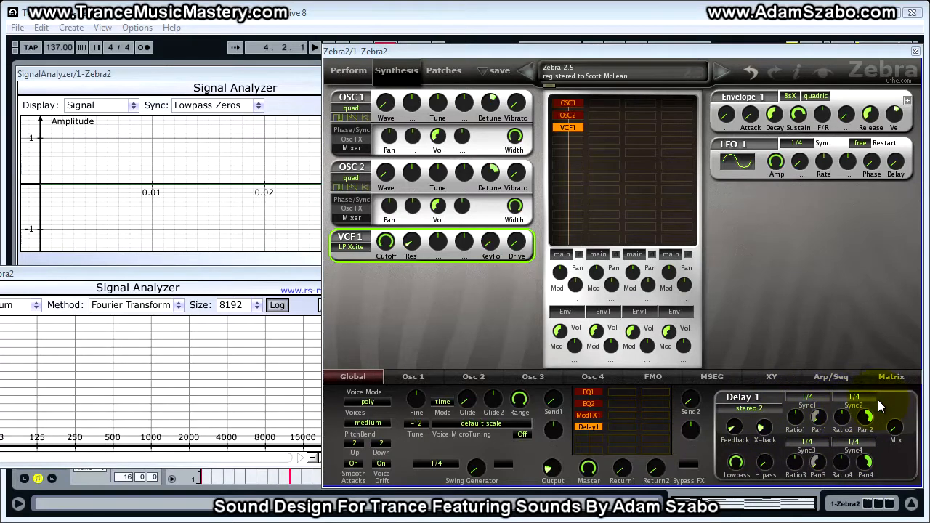
drag(740, 433, 773, 494)
Start playback and raise the delay's Mix to 31.00
click(893, 429)
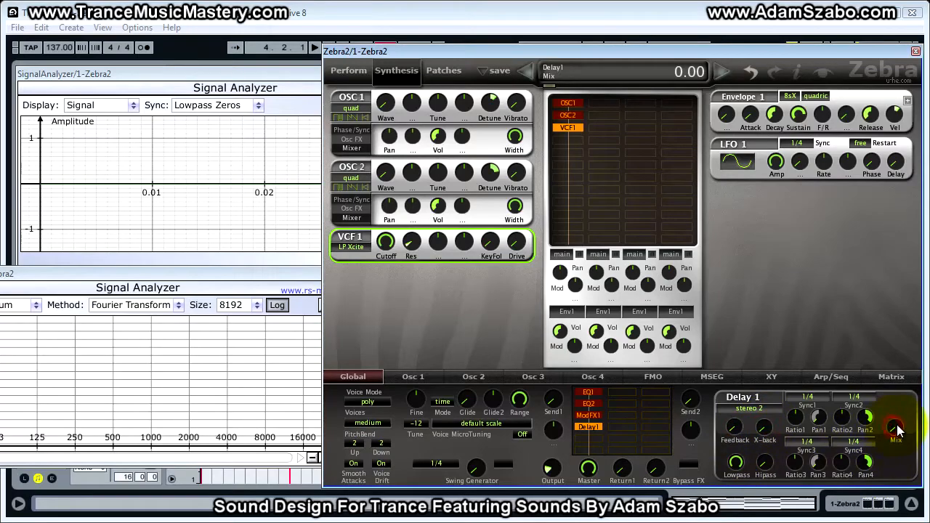
key(space)
drag(897, 430, 892, 389)
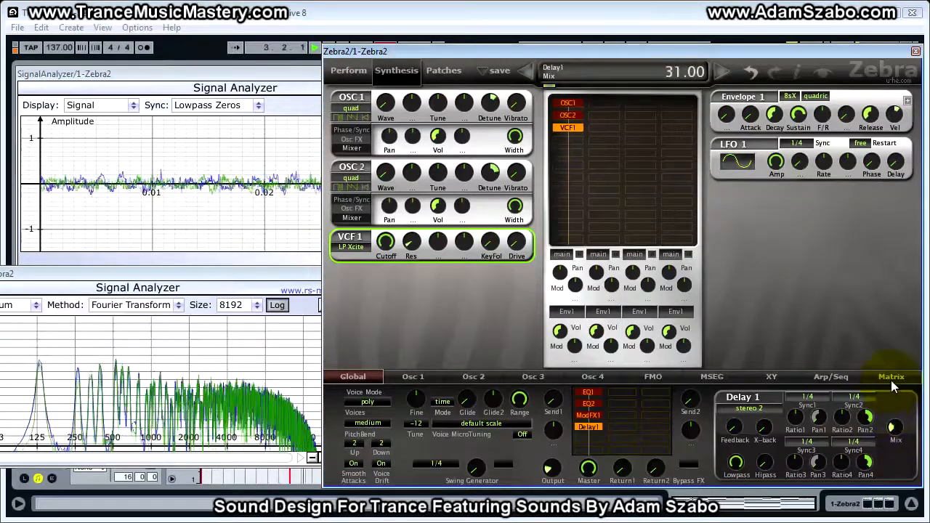
Set the delay's Feedback to 27.50 and raise its X-back moderately during playback
click(735, 432)
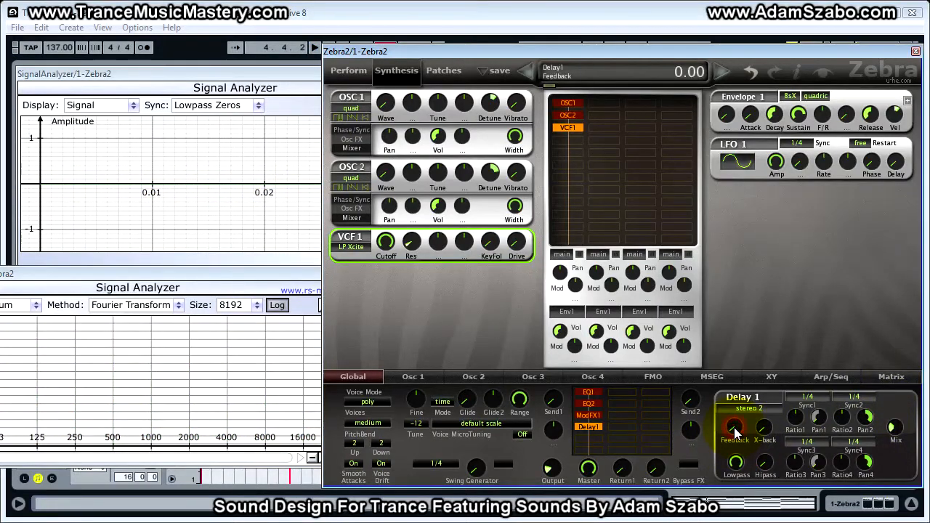
click(736, 427)
drag(736, 427, 736, 410)
drag(737, 404, 735, 392)
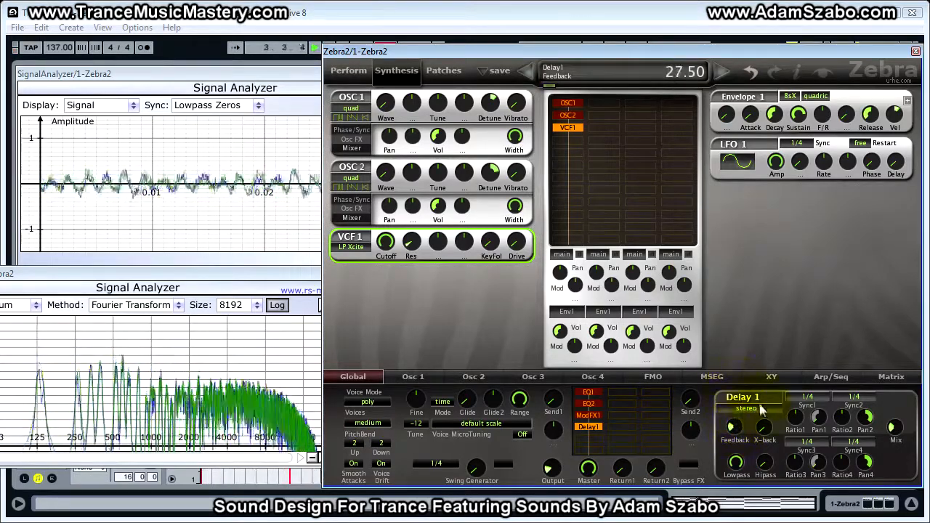
drag(764, 429, 759, 398)
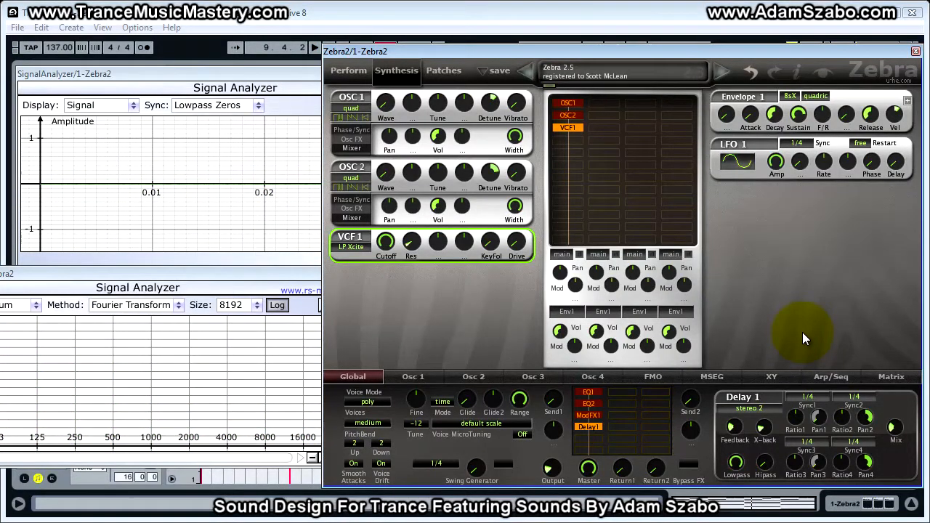
Add a Reverb after the delay in the effects chain and check its Dry and Wet levels
click(596, 436)
click(633, 394)
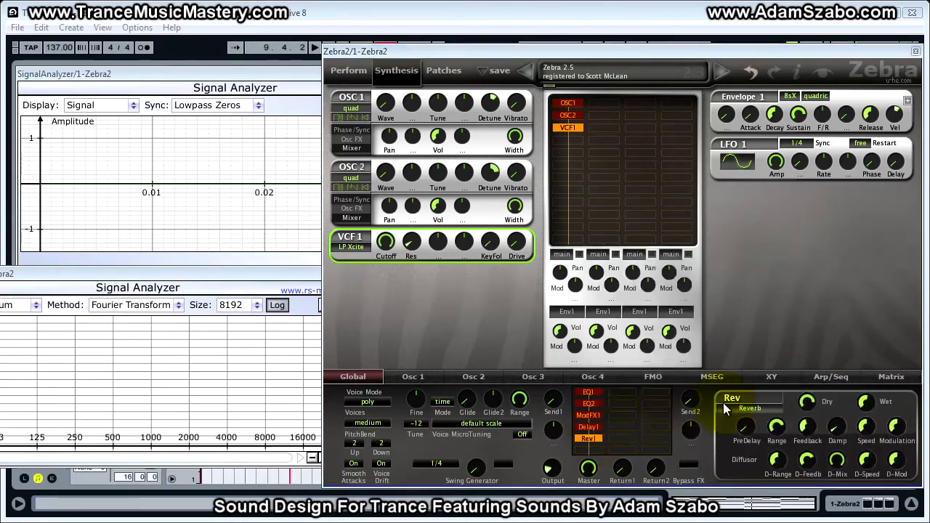
click(806, 405)
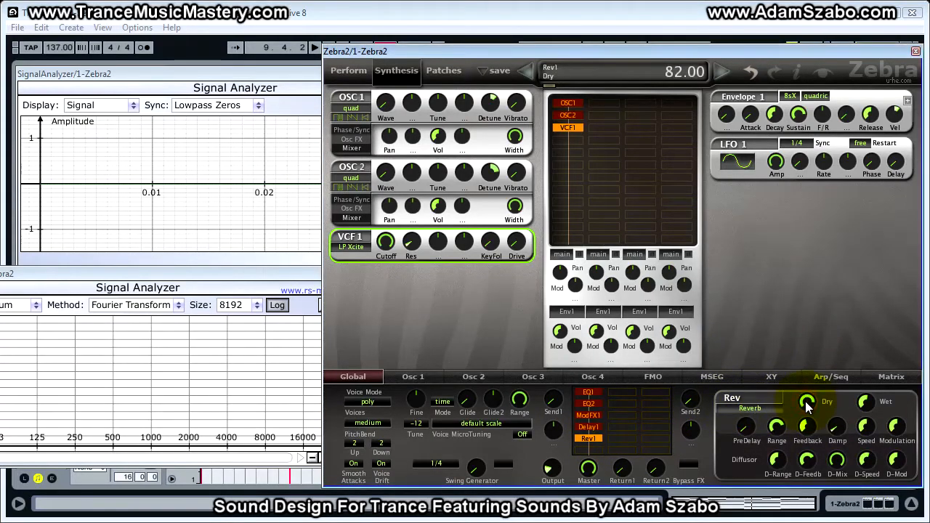
click(869, 405)
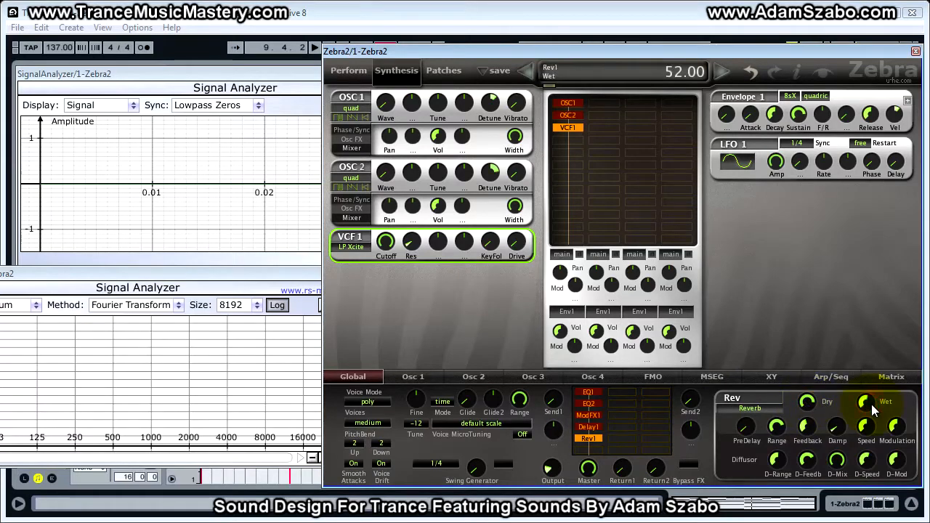
Set the reverb's Dry level to 100.00 during playback, raise Wet slightly and lower Damp to its minimum
click(808, 404)
key(space)
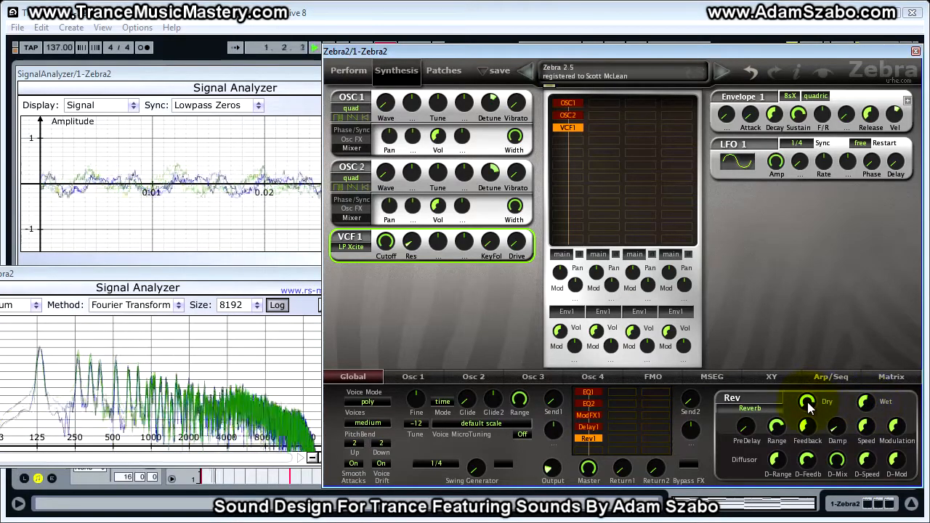
drag(809, 405, 809, 326)
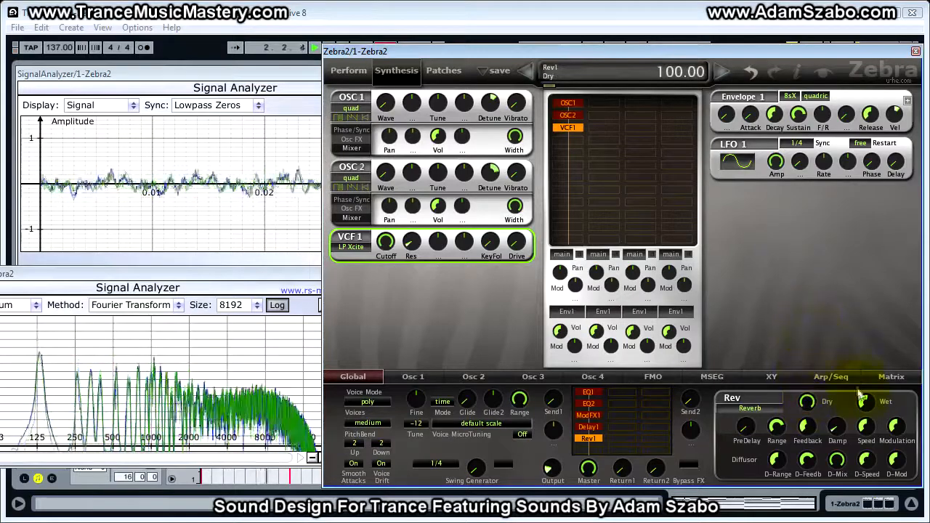
drag(864, 409, 864, 397)
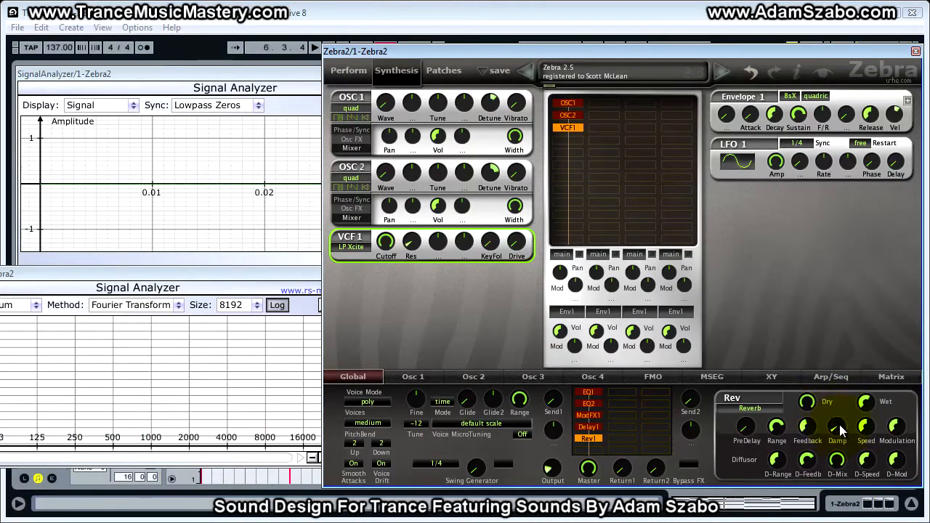
drag(840, 430, 843, 459)
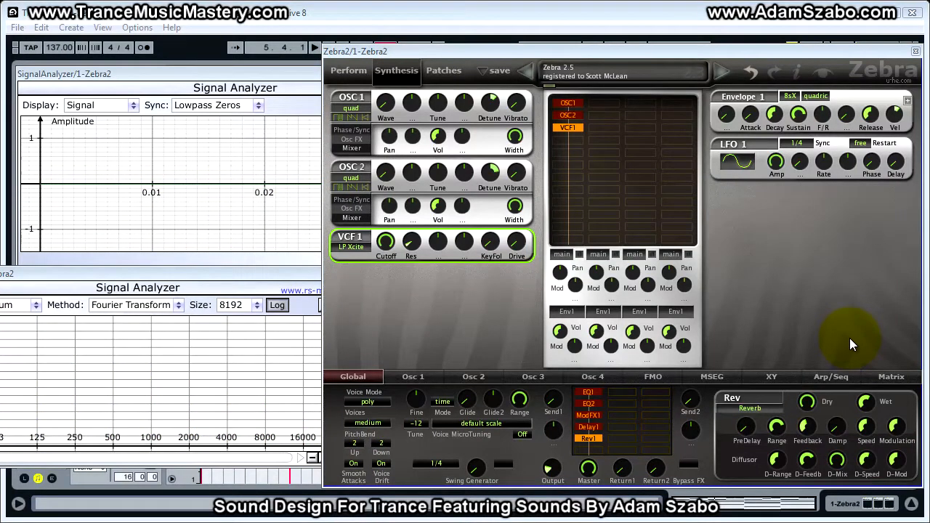
Raise the synth's main Output level during playback and settle it at 102.00
click(553, 469)
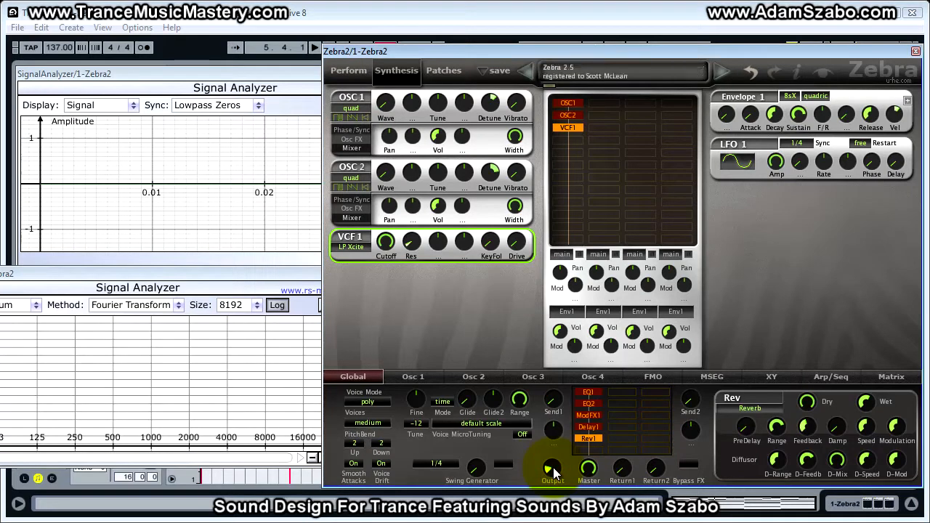
click(553, 469)
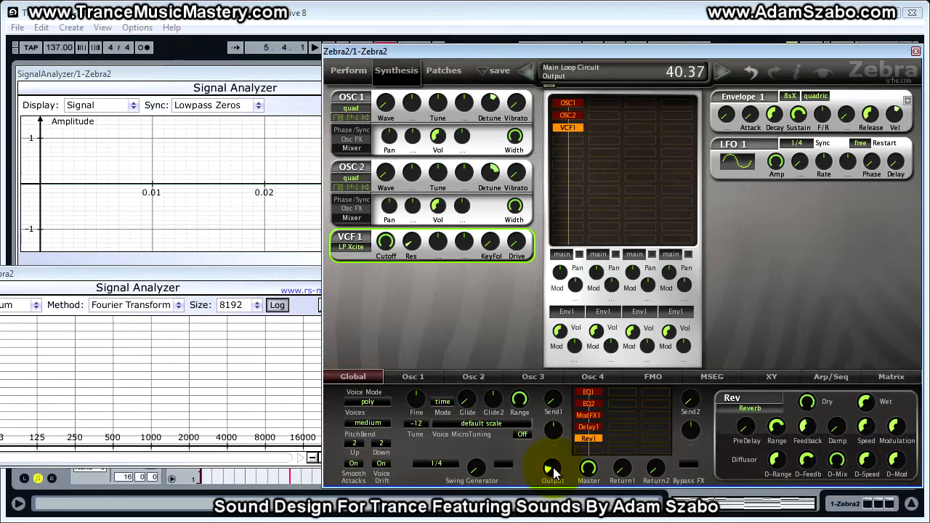
key(space)
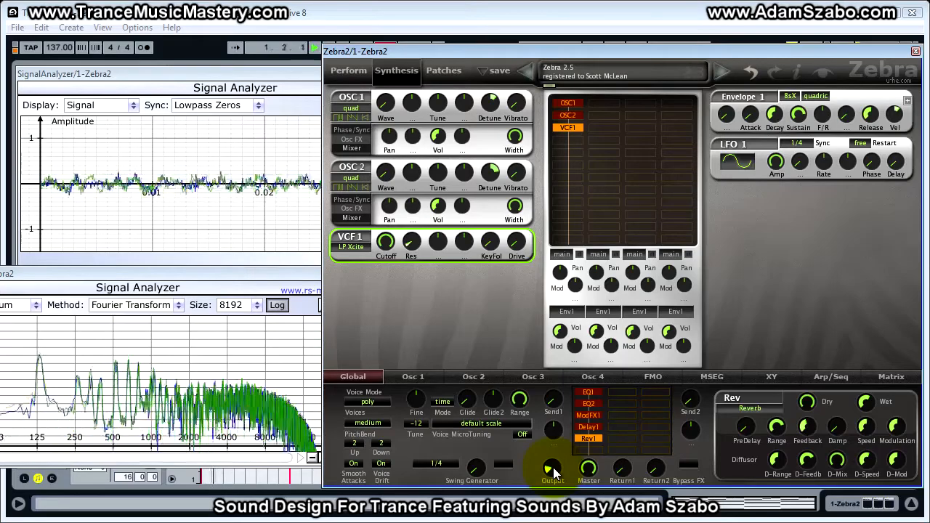
scroll(552, 468, up, 5)
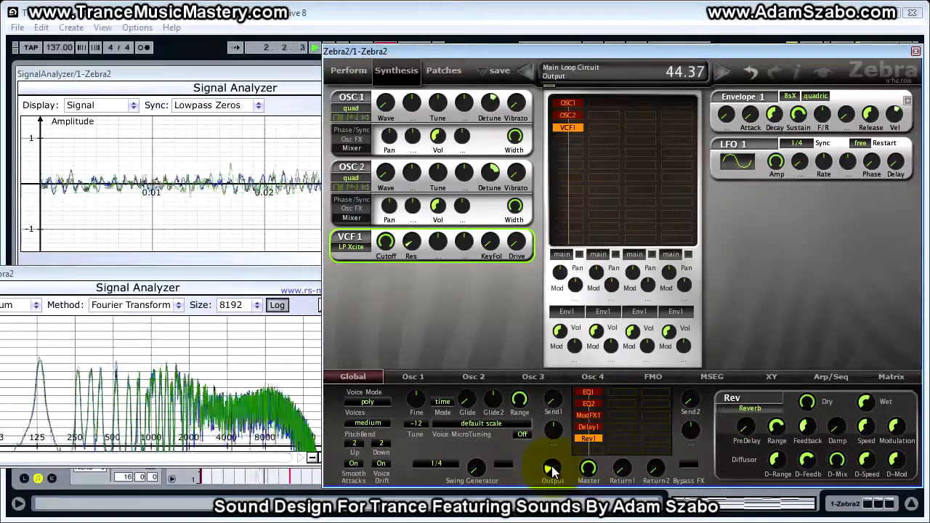
scroll(552, 469, up, 12)
scroll(553, 460, up, 6)
scroll(552, 456, up, 7)
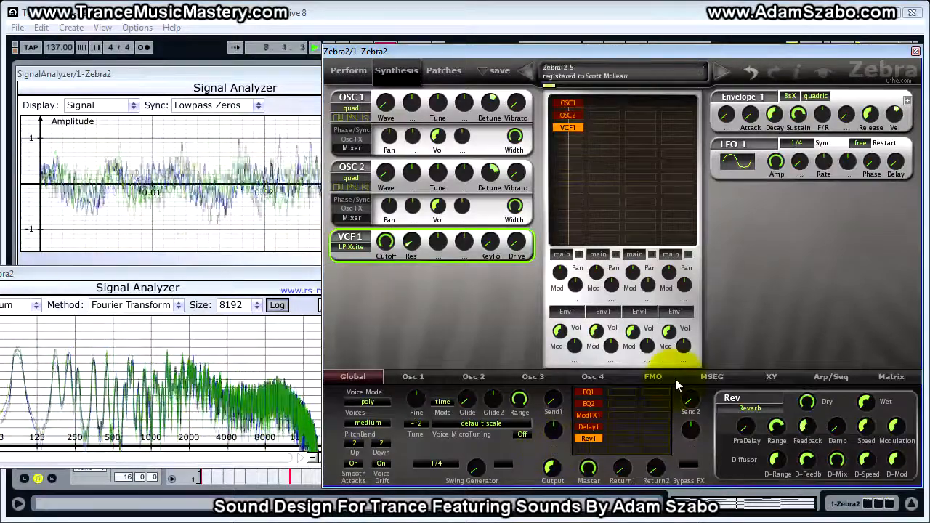
drag(554, 470, 555, 496)
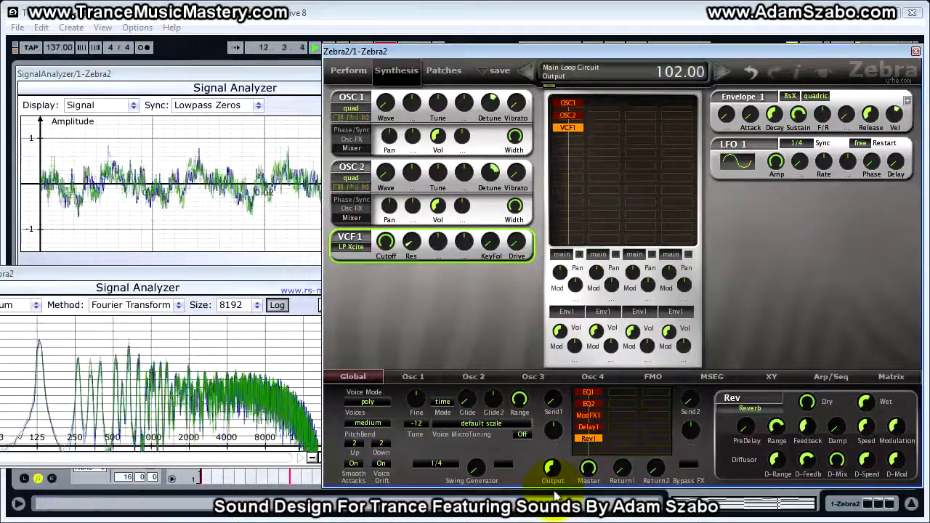